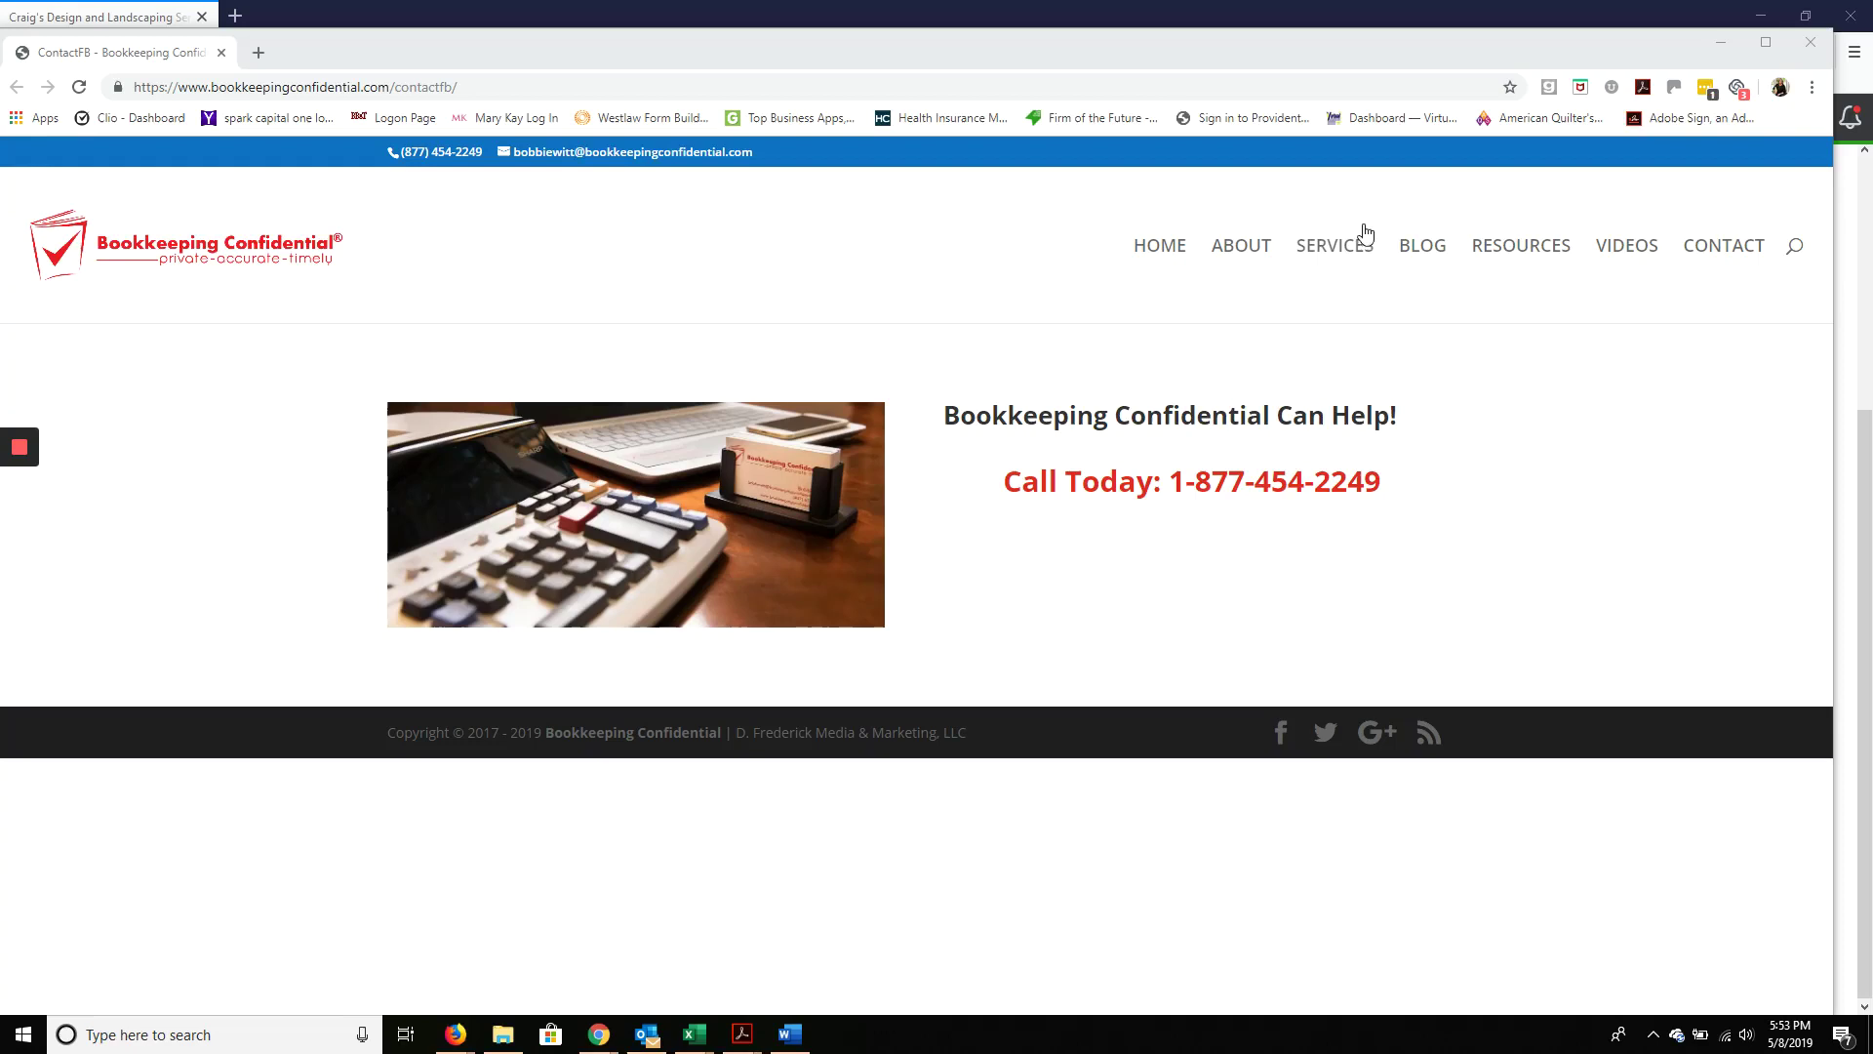
Maximize the Chrome window showing the Bookkeeping Confidential contact page
click(1766, 42)
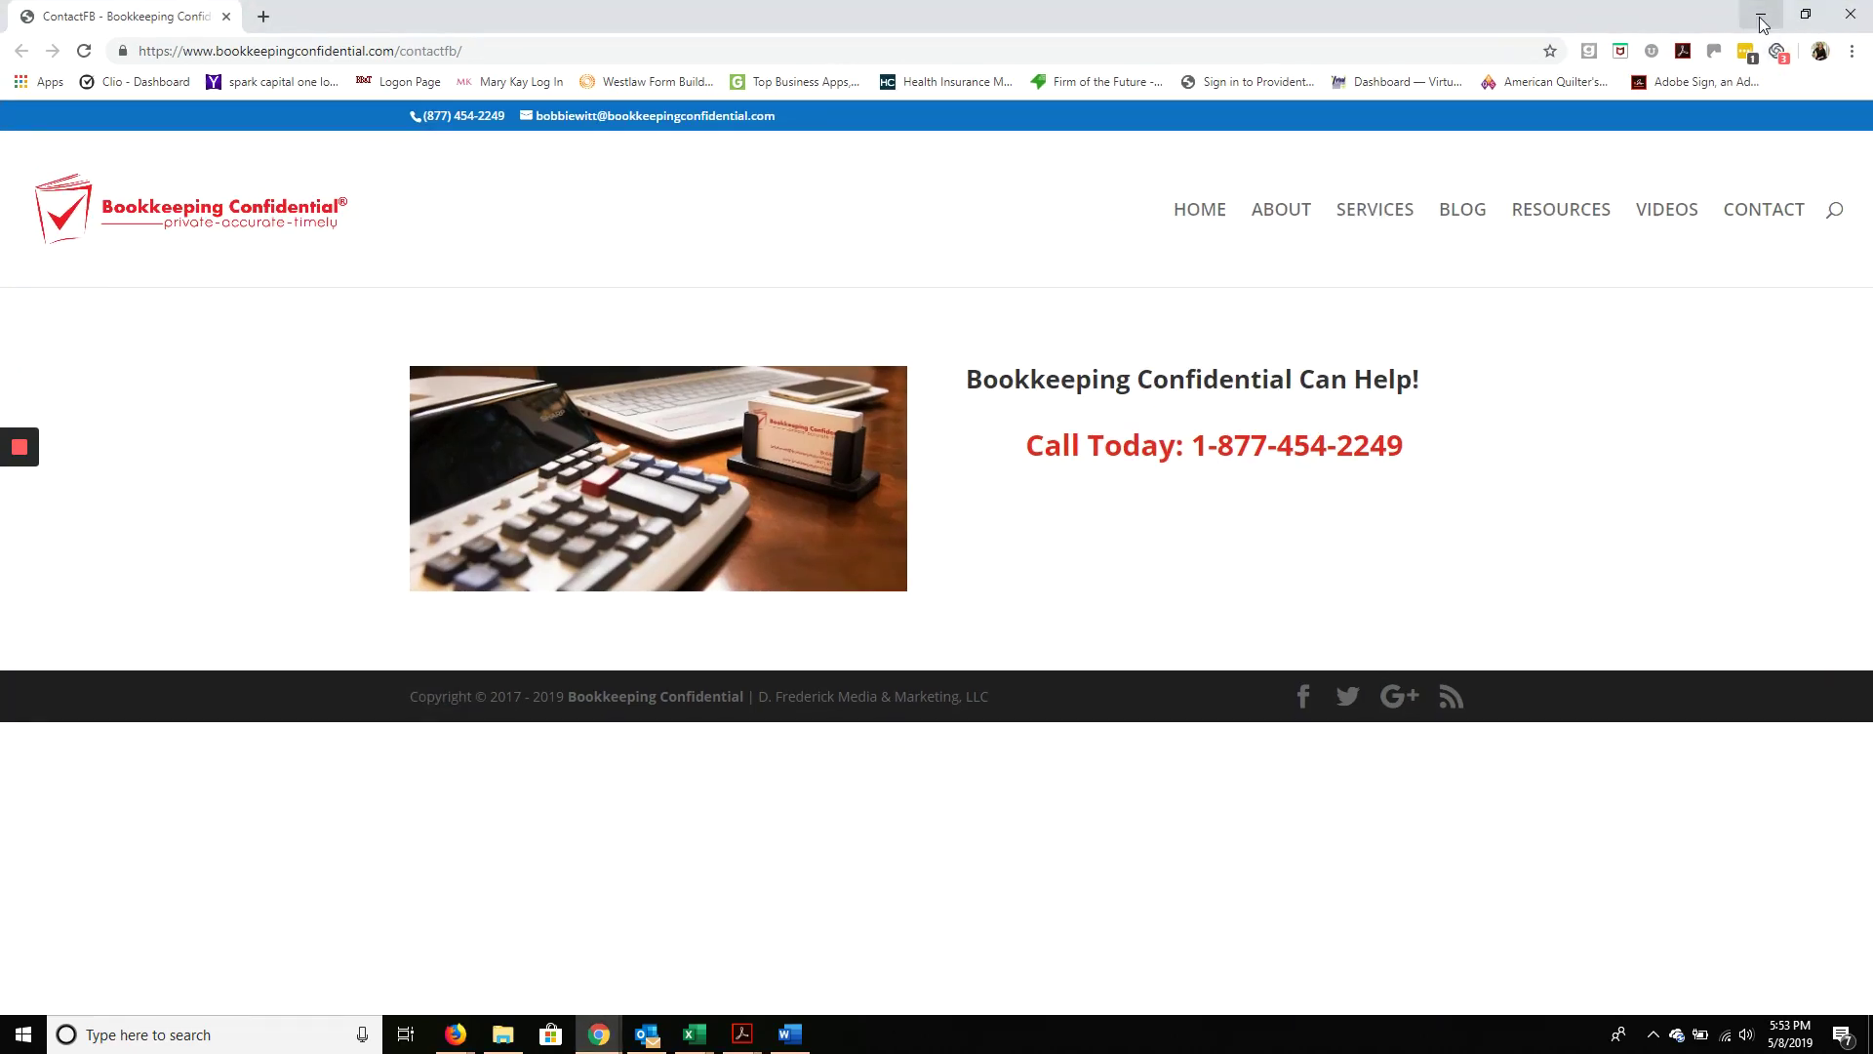
Open the Balance Sheet report and review Undeposited Funds at 2,062.52
click(1763, 19)
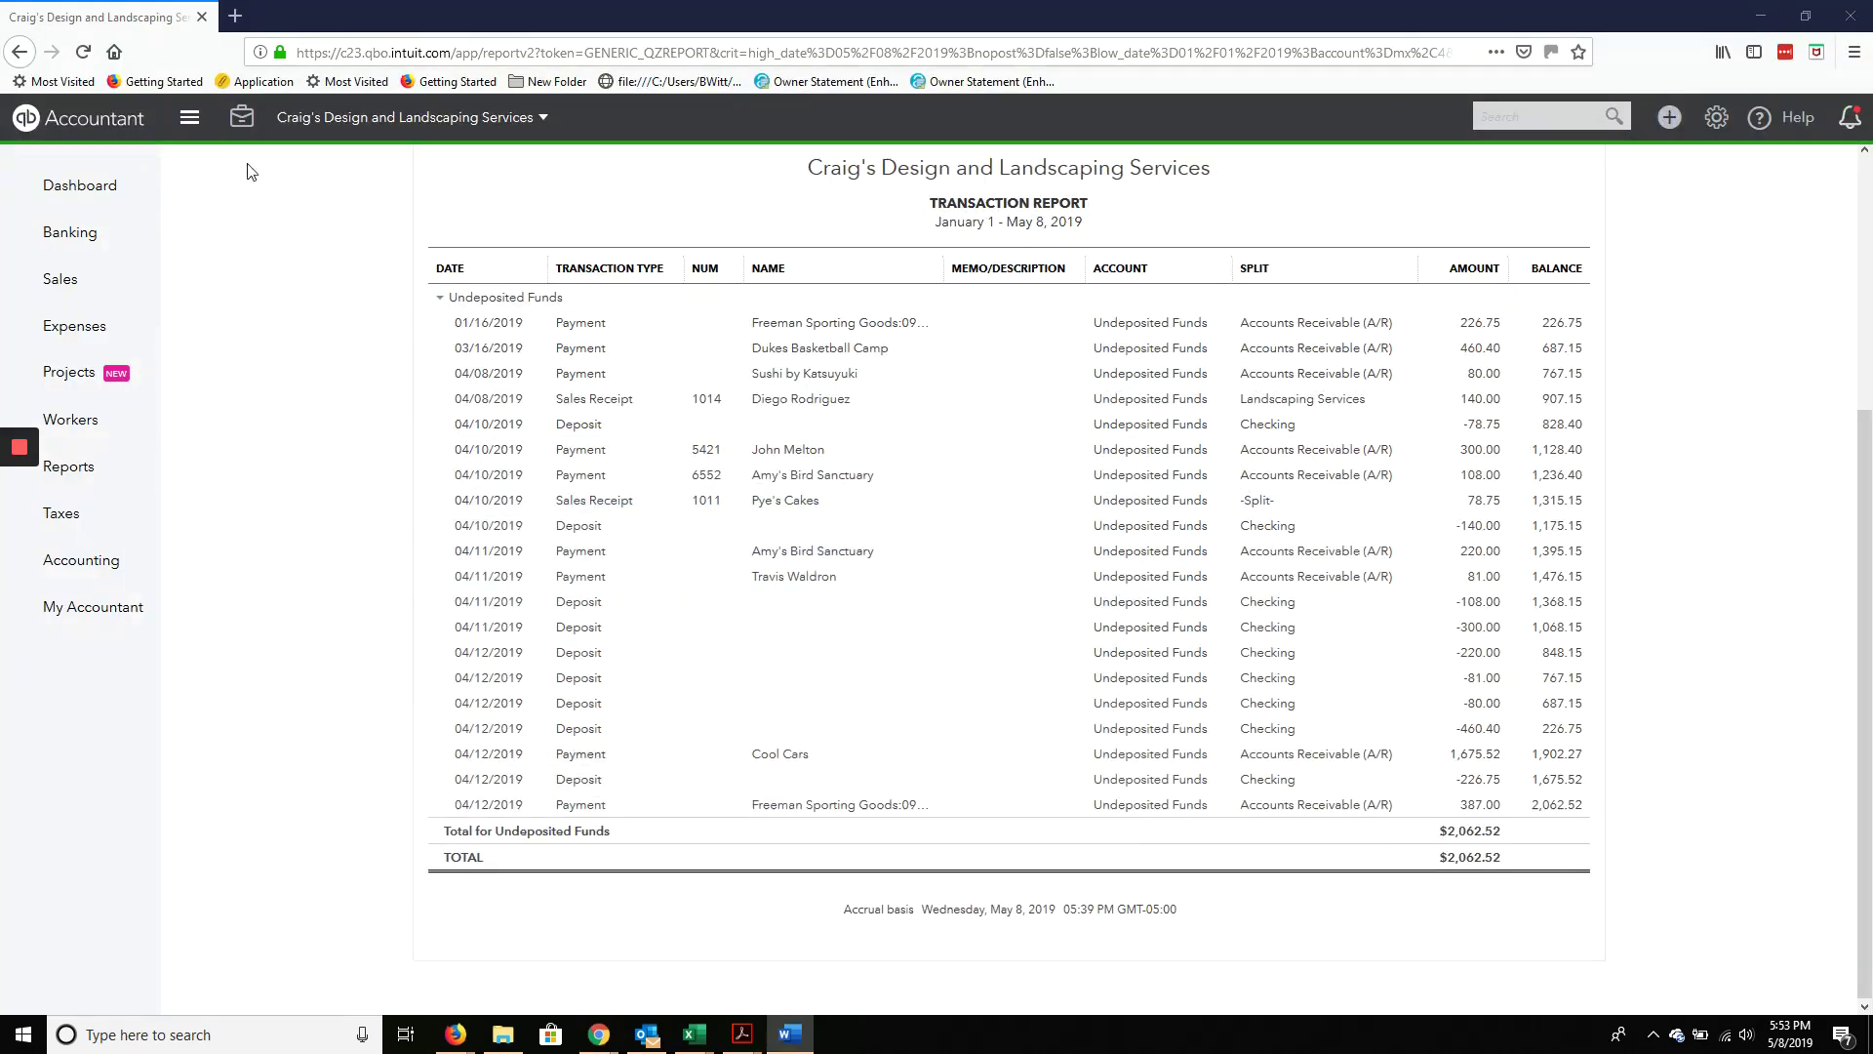
click(71, 190)
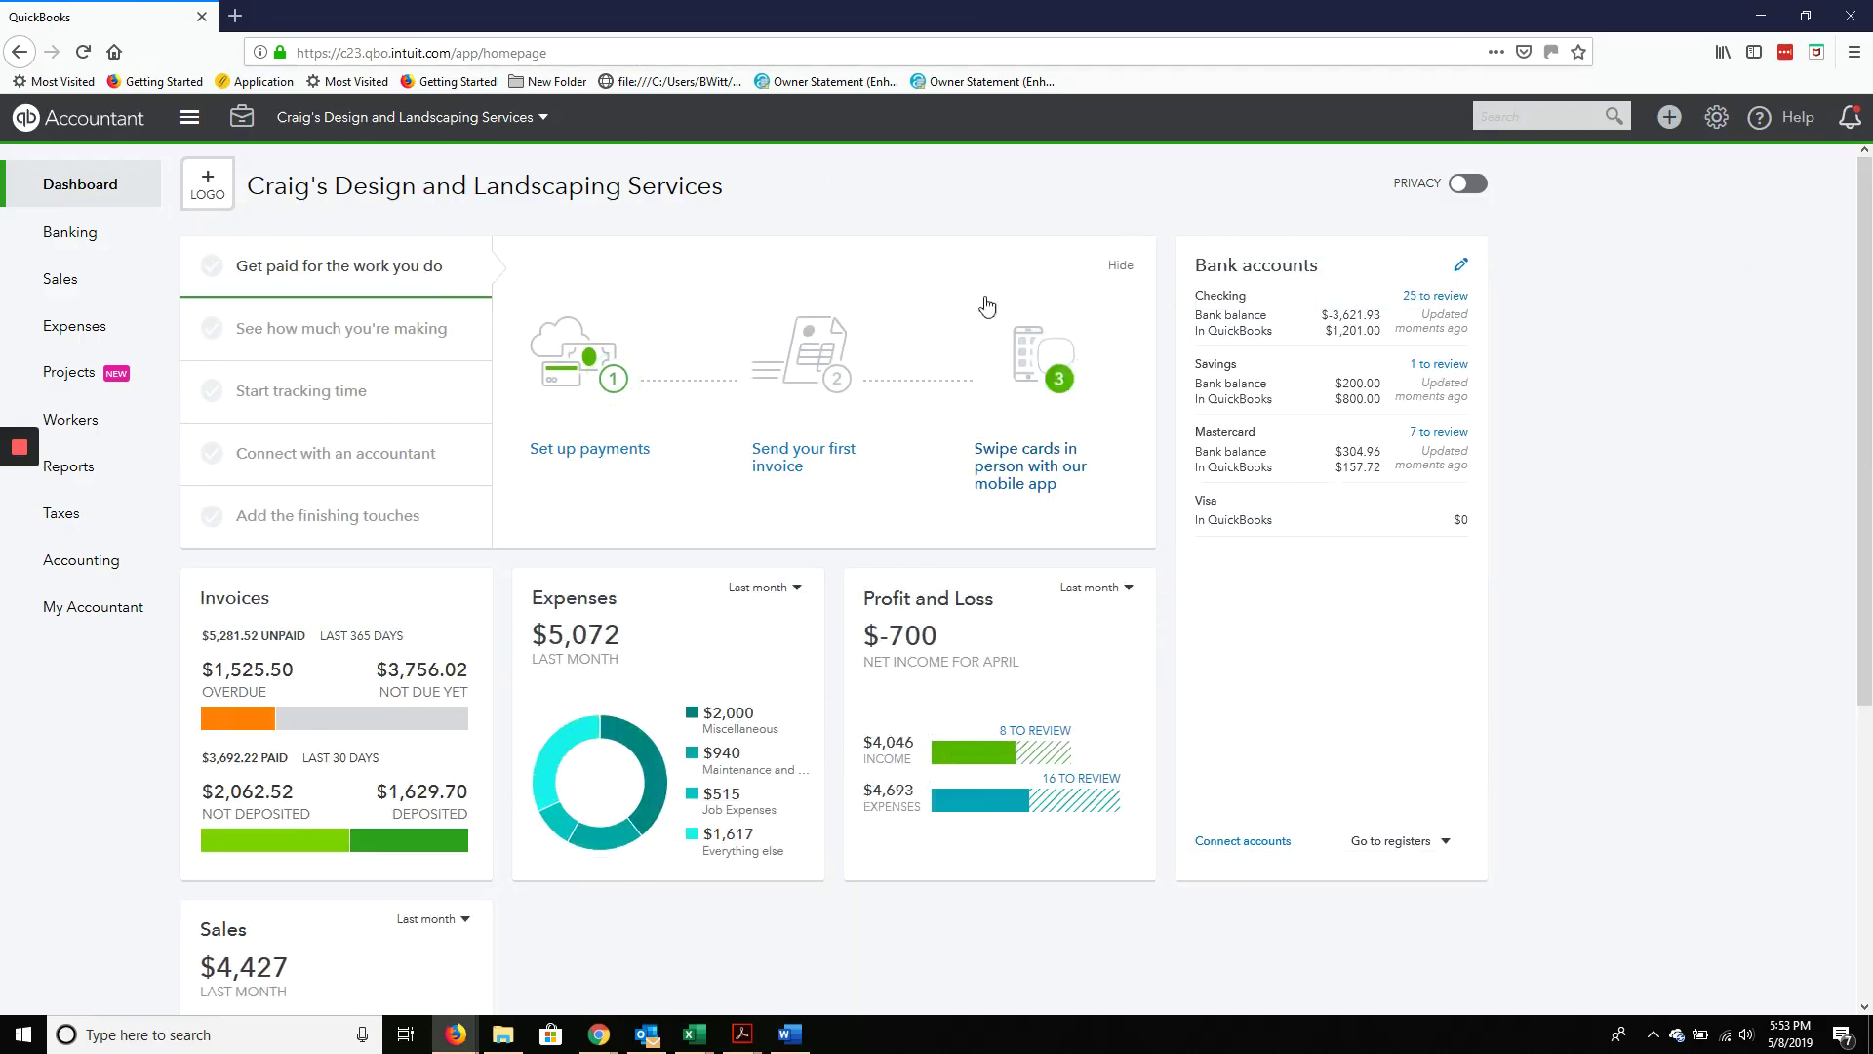
click(70, 468)
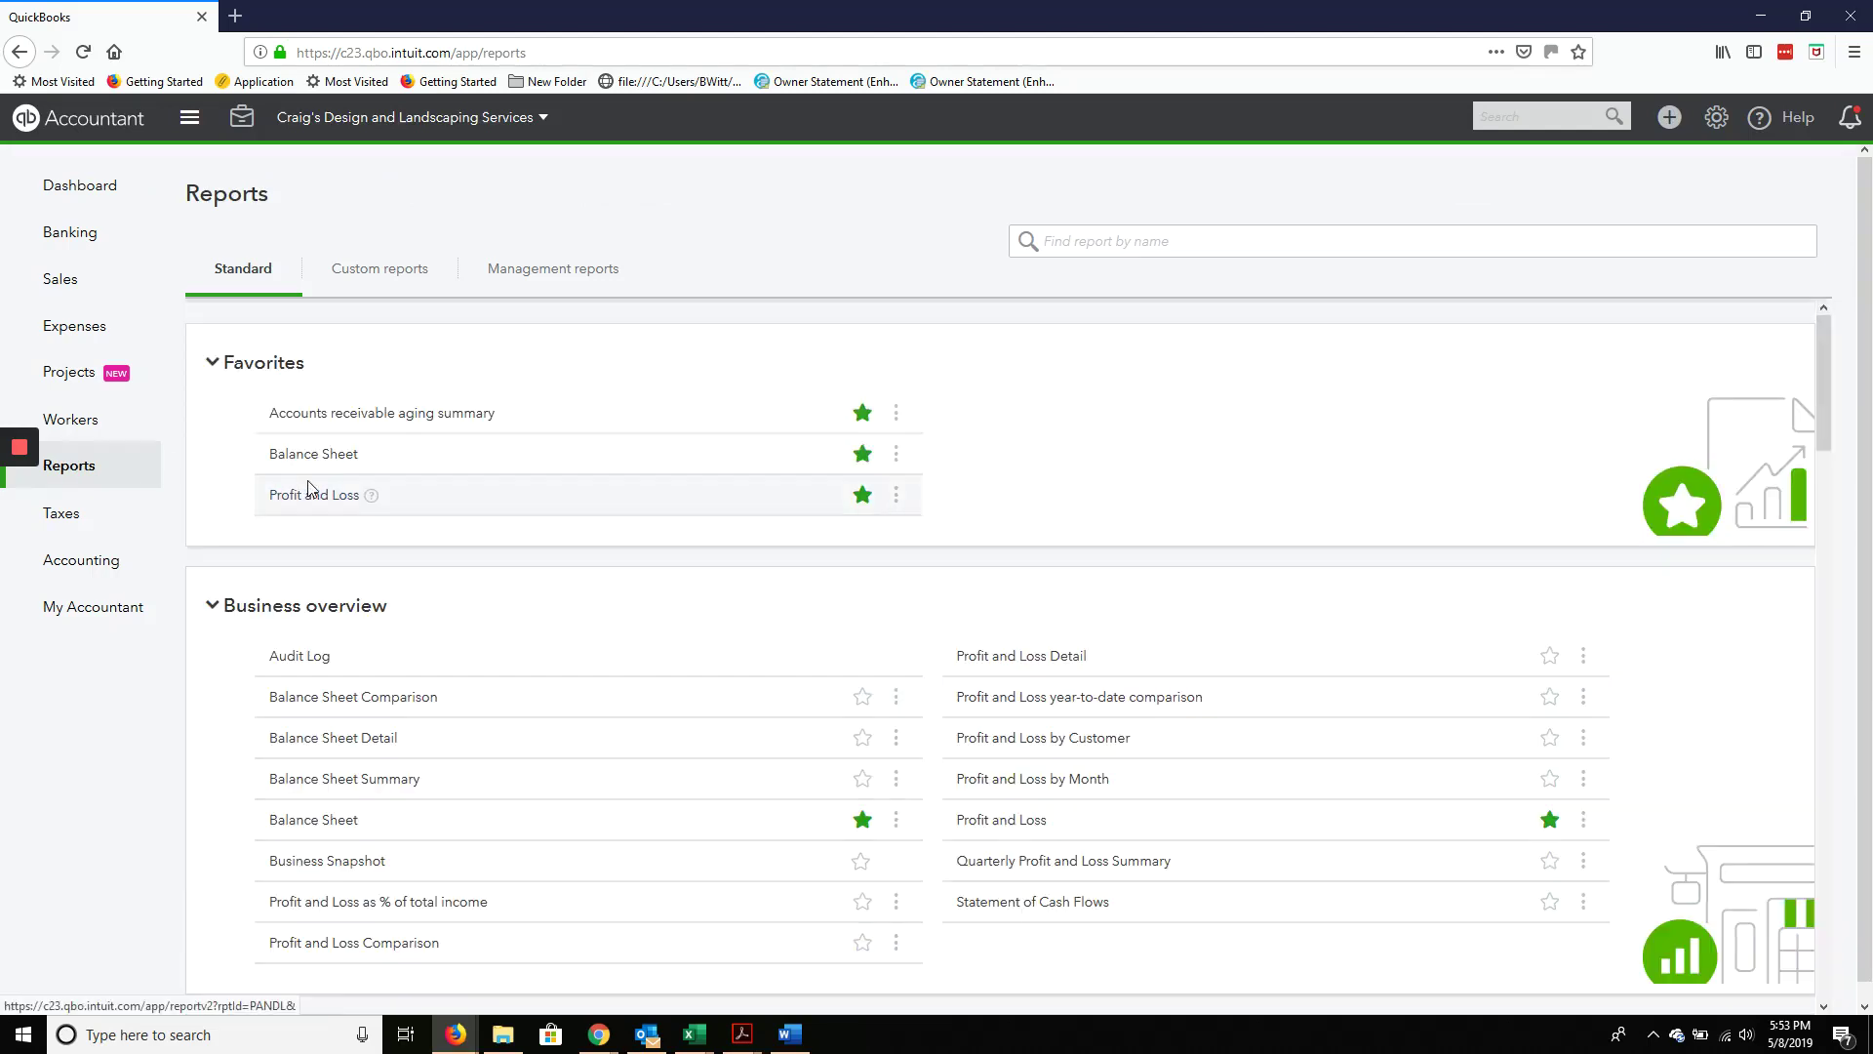
click(311, 459)
scroll(313, 470, down, 2)
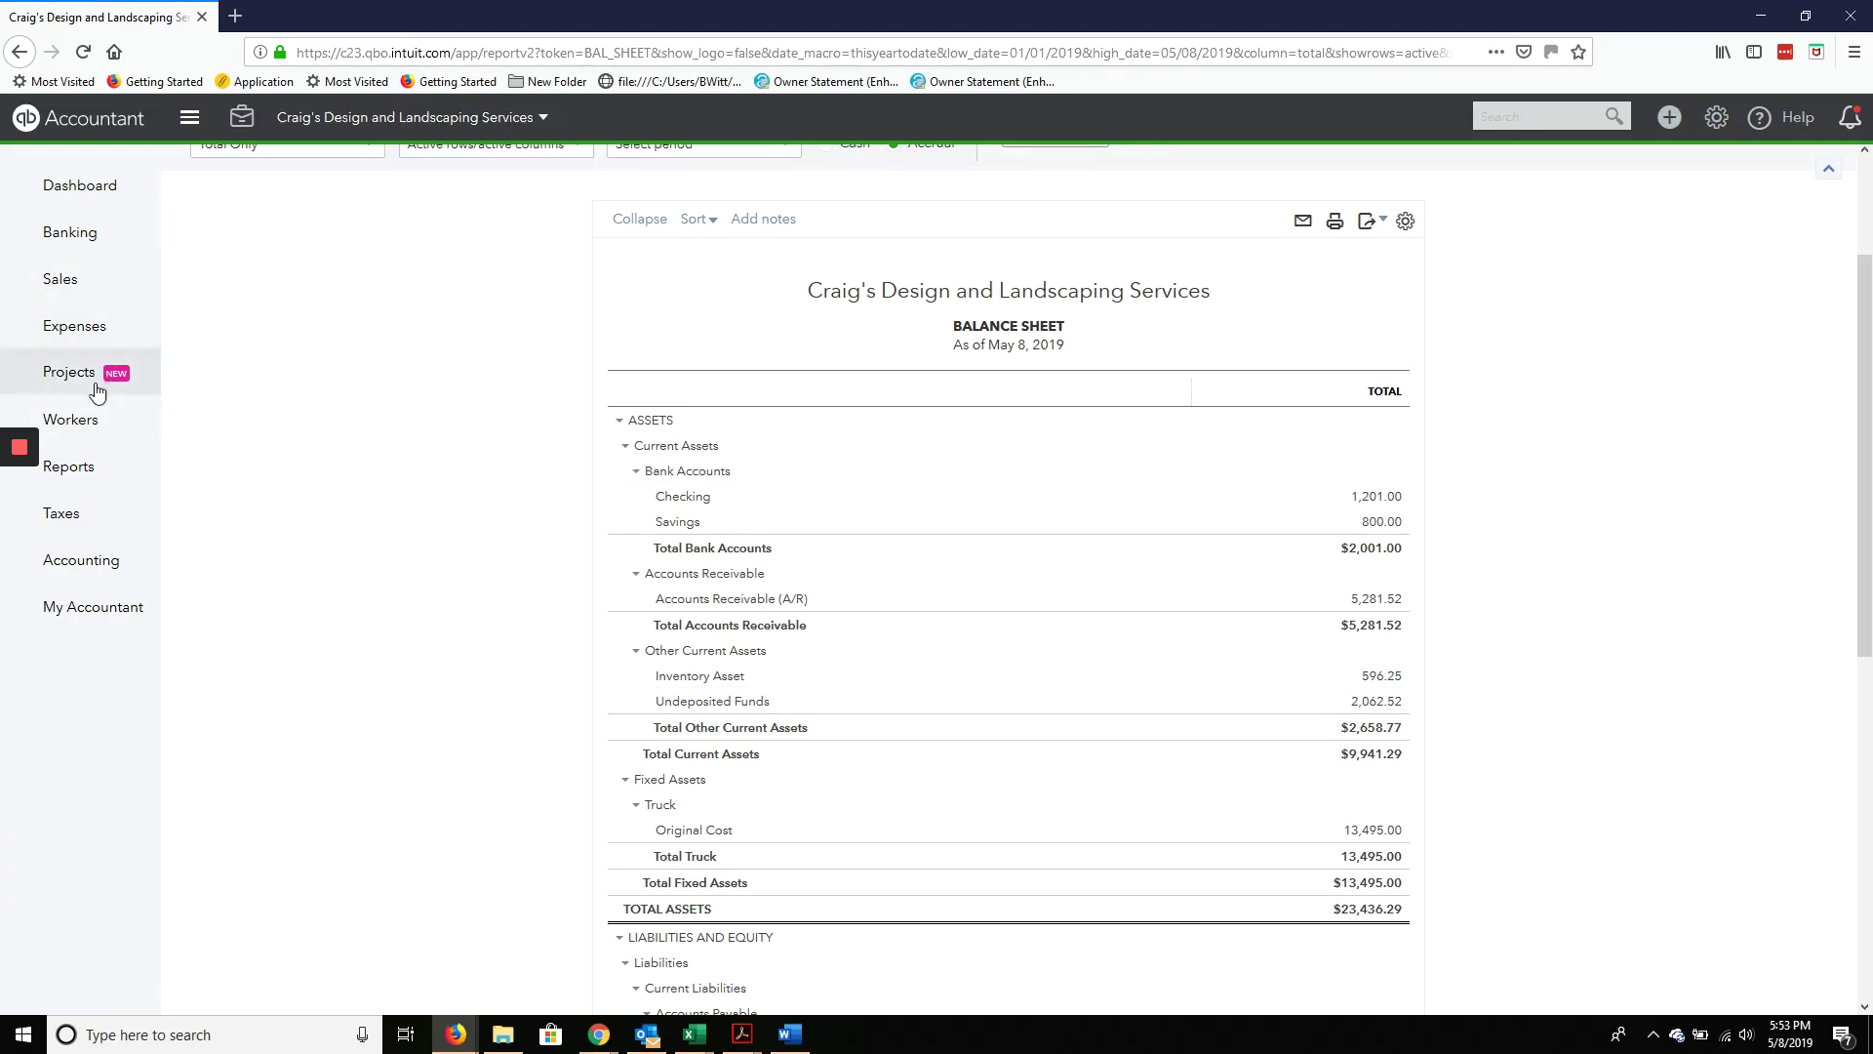
Start a new invoice for Amy's Bird Sanctuary and add its billable Custom Design time of 375.00
click(59, 280)
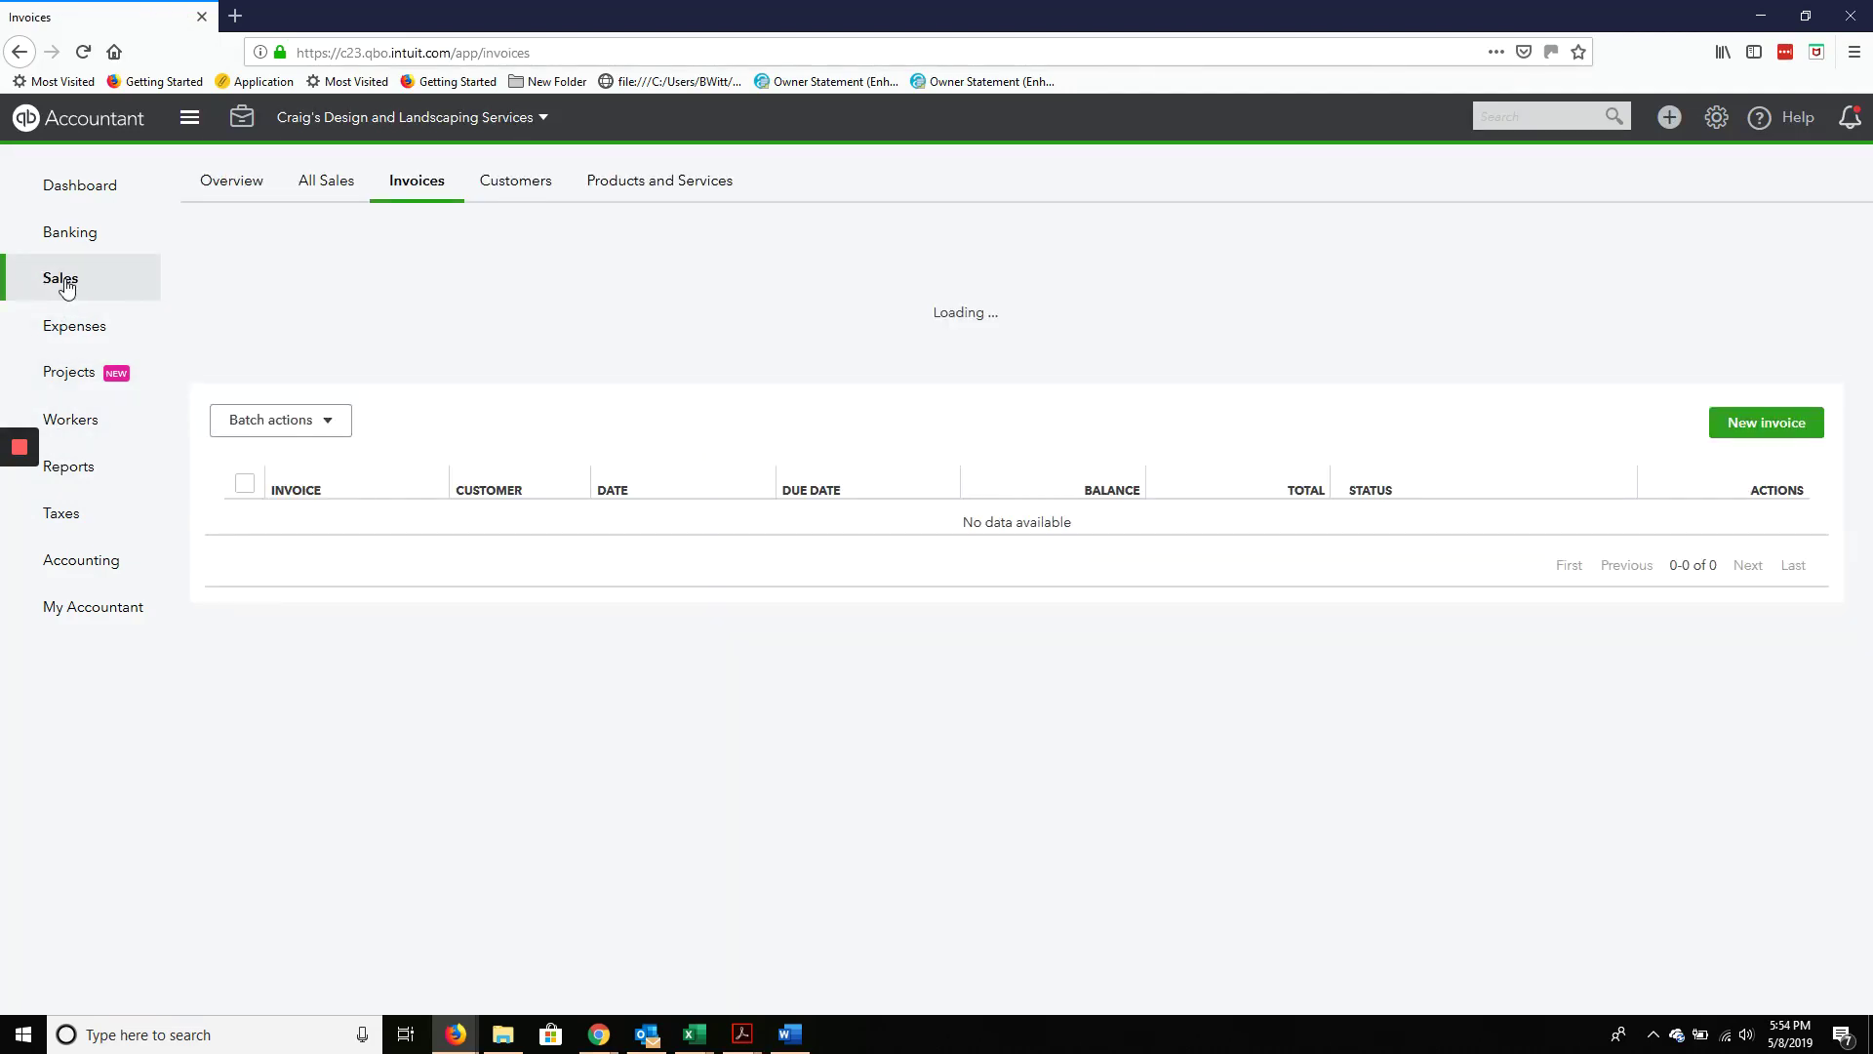
click(1757, 427)
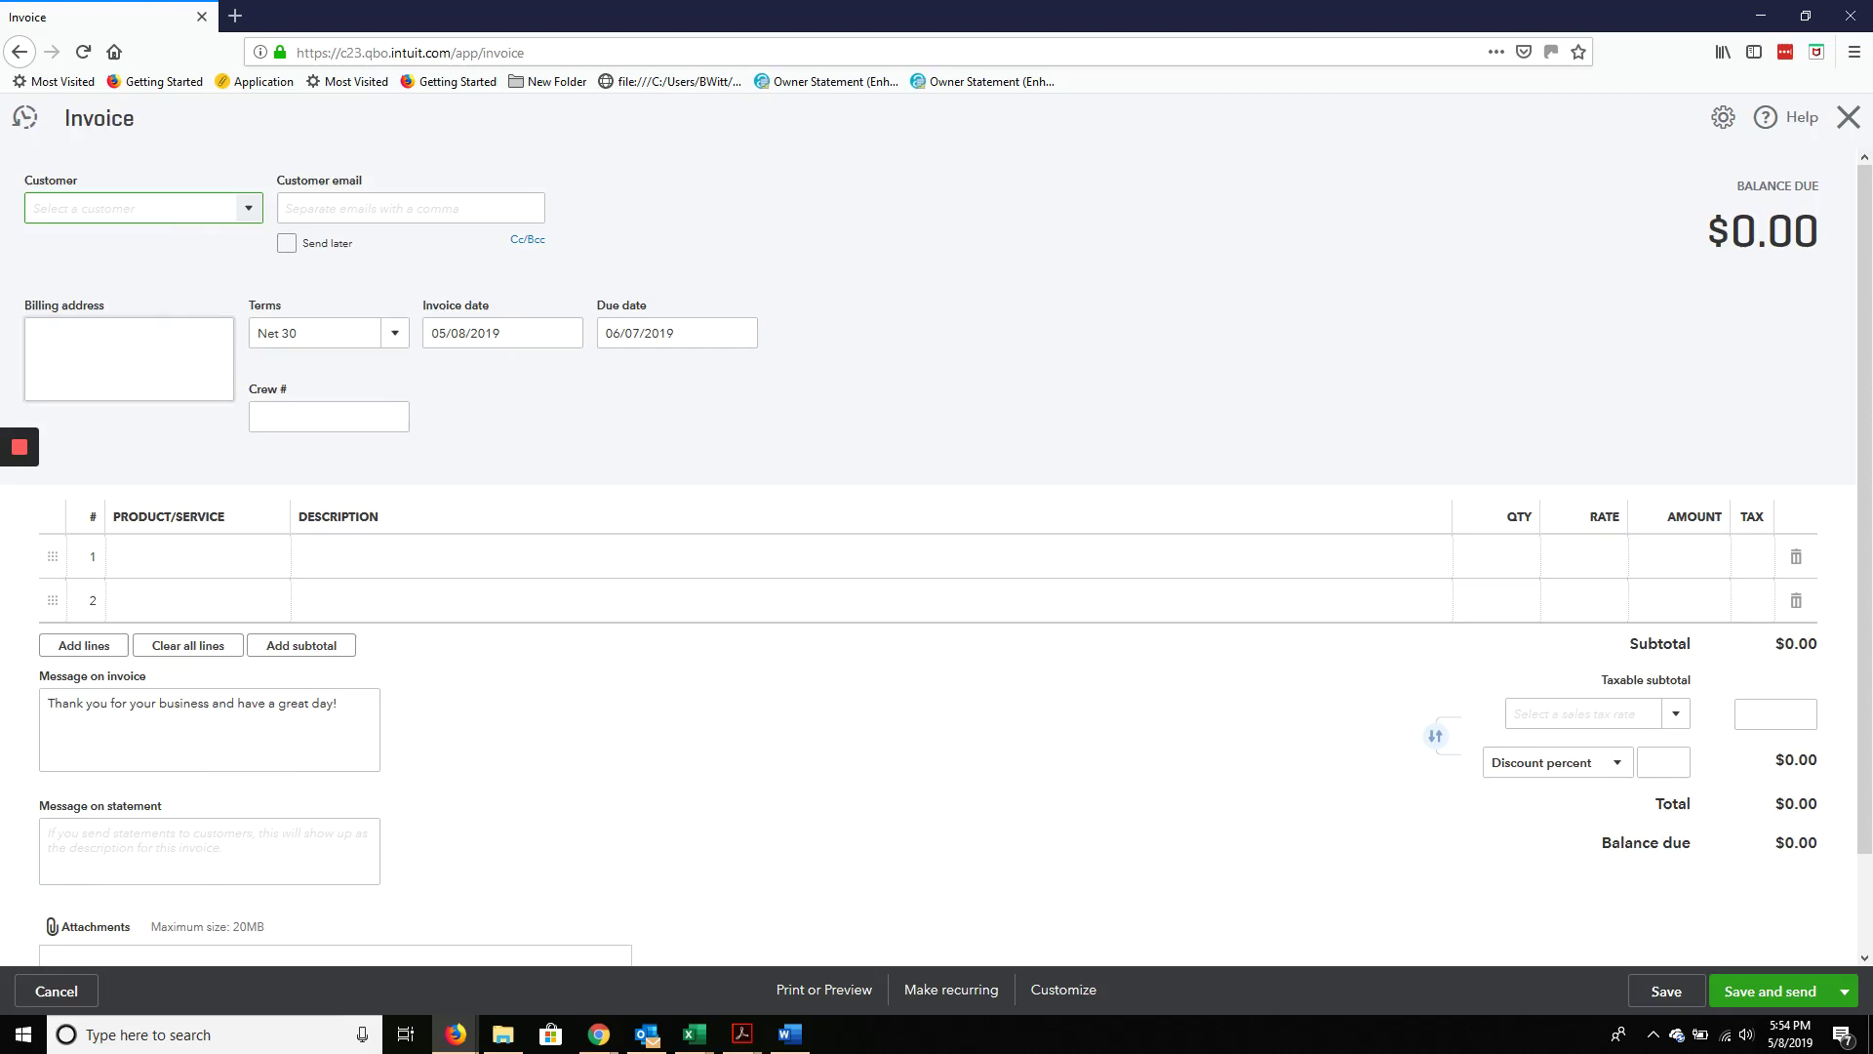
click(244, 211)
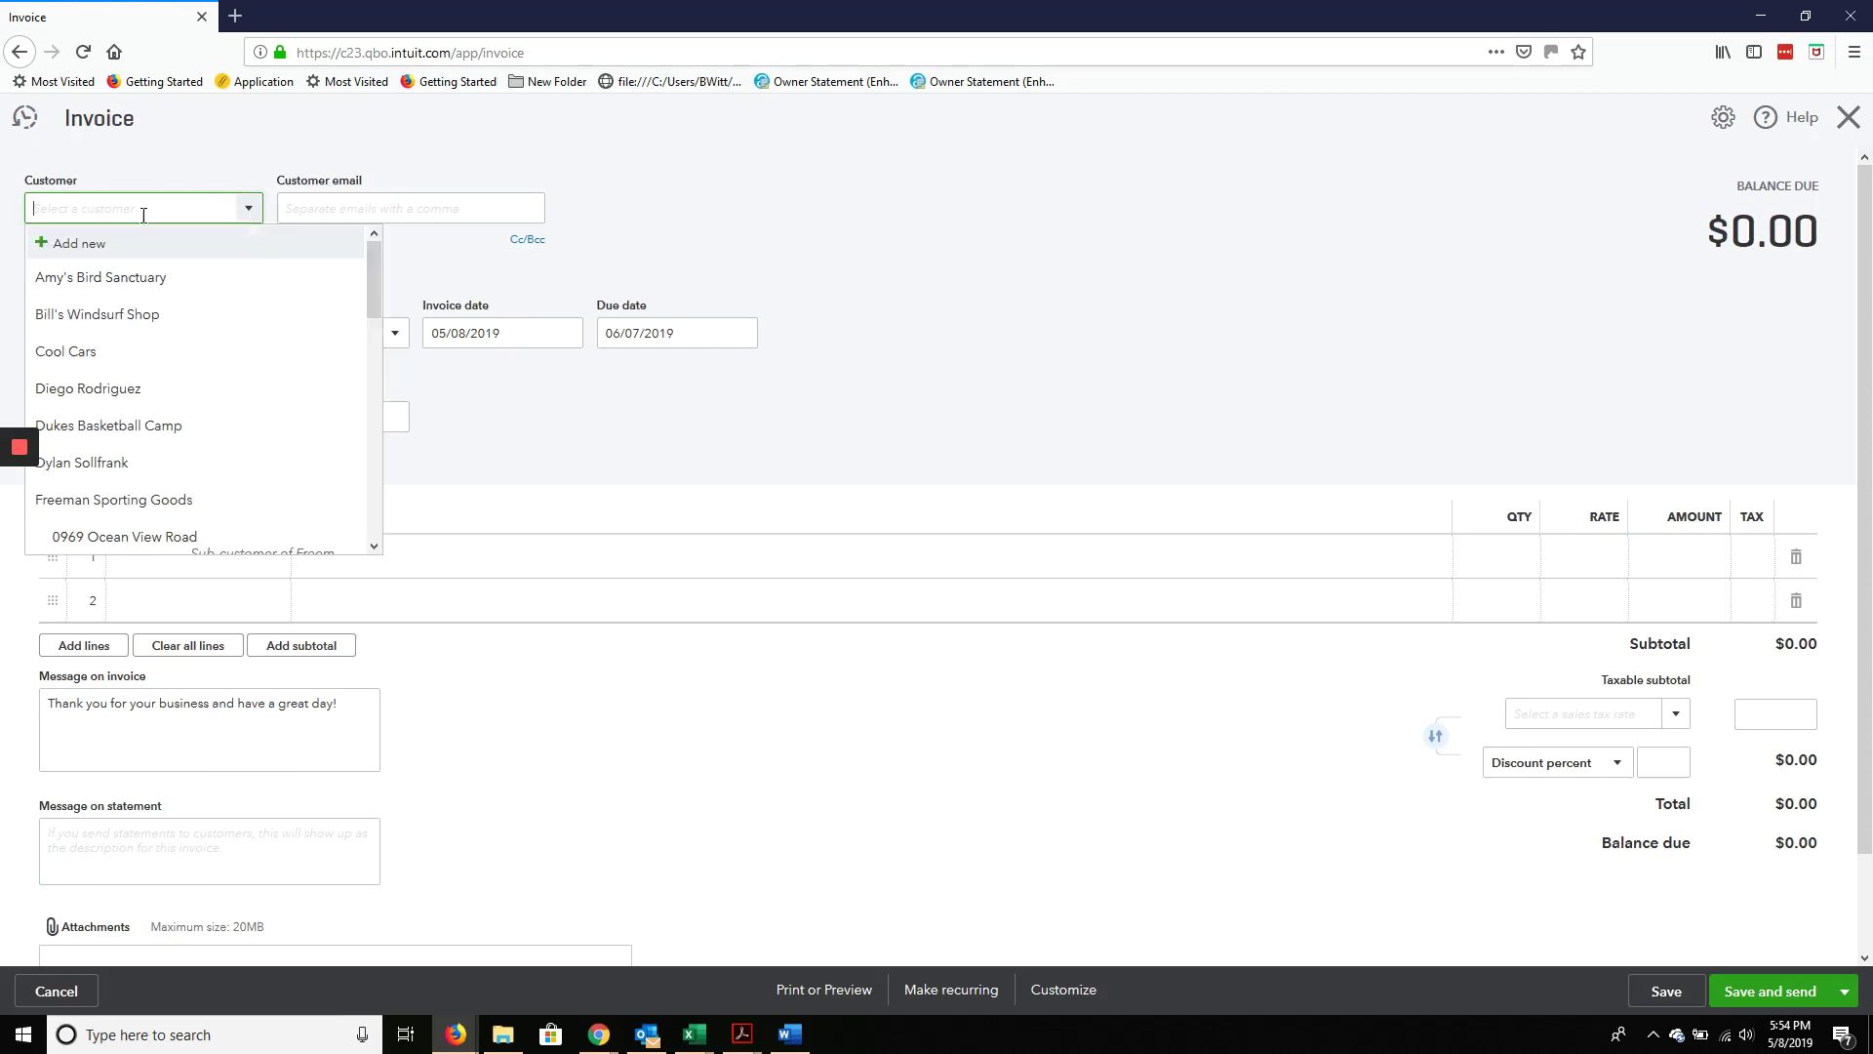
click(121, 283)
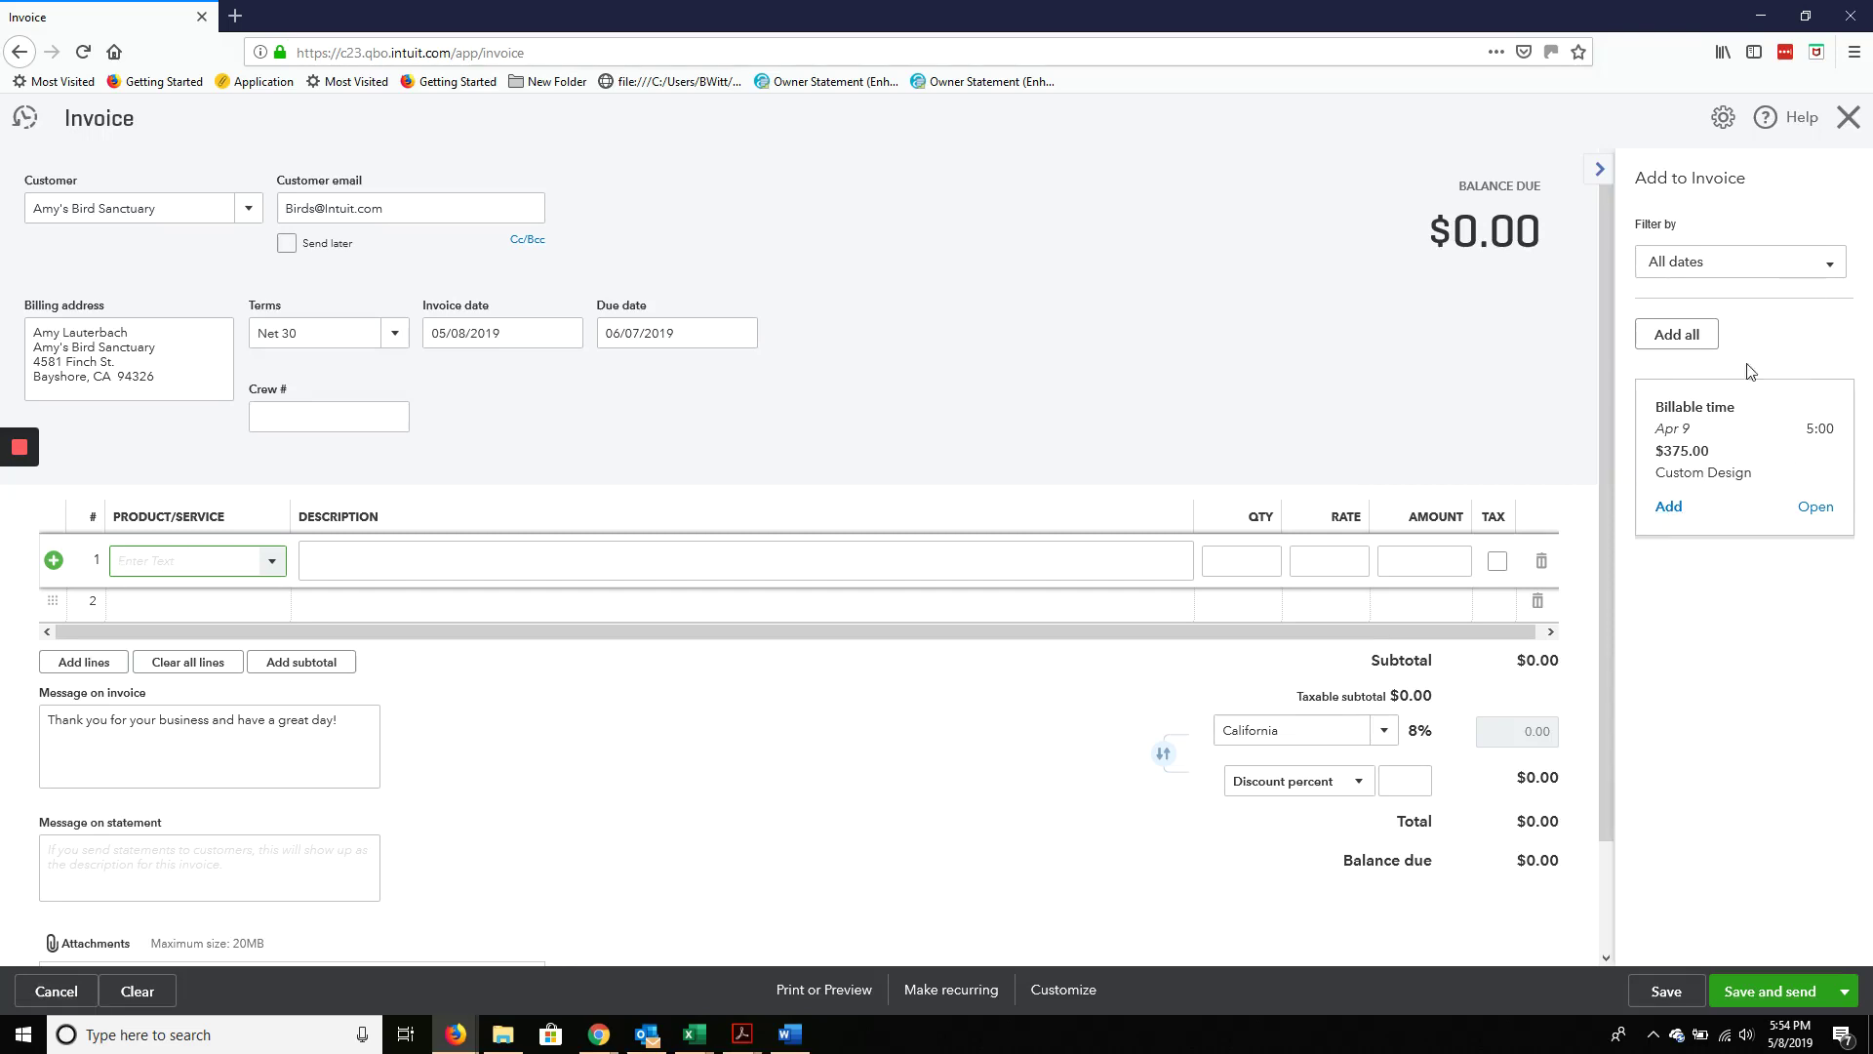
click(1672, 515)
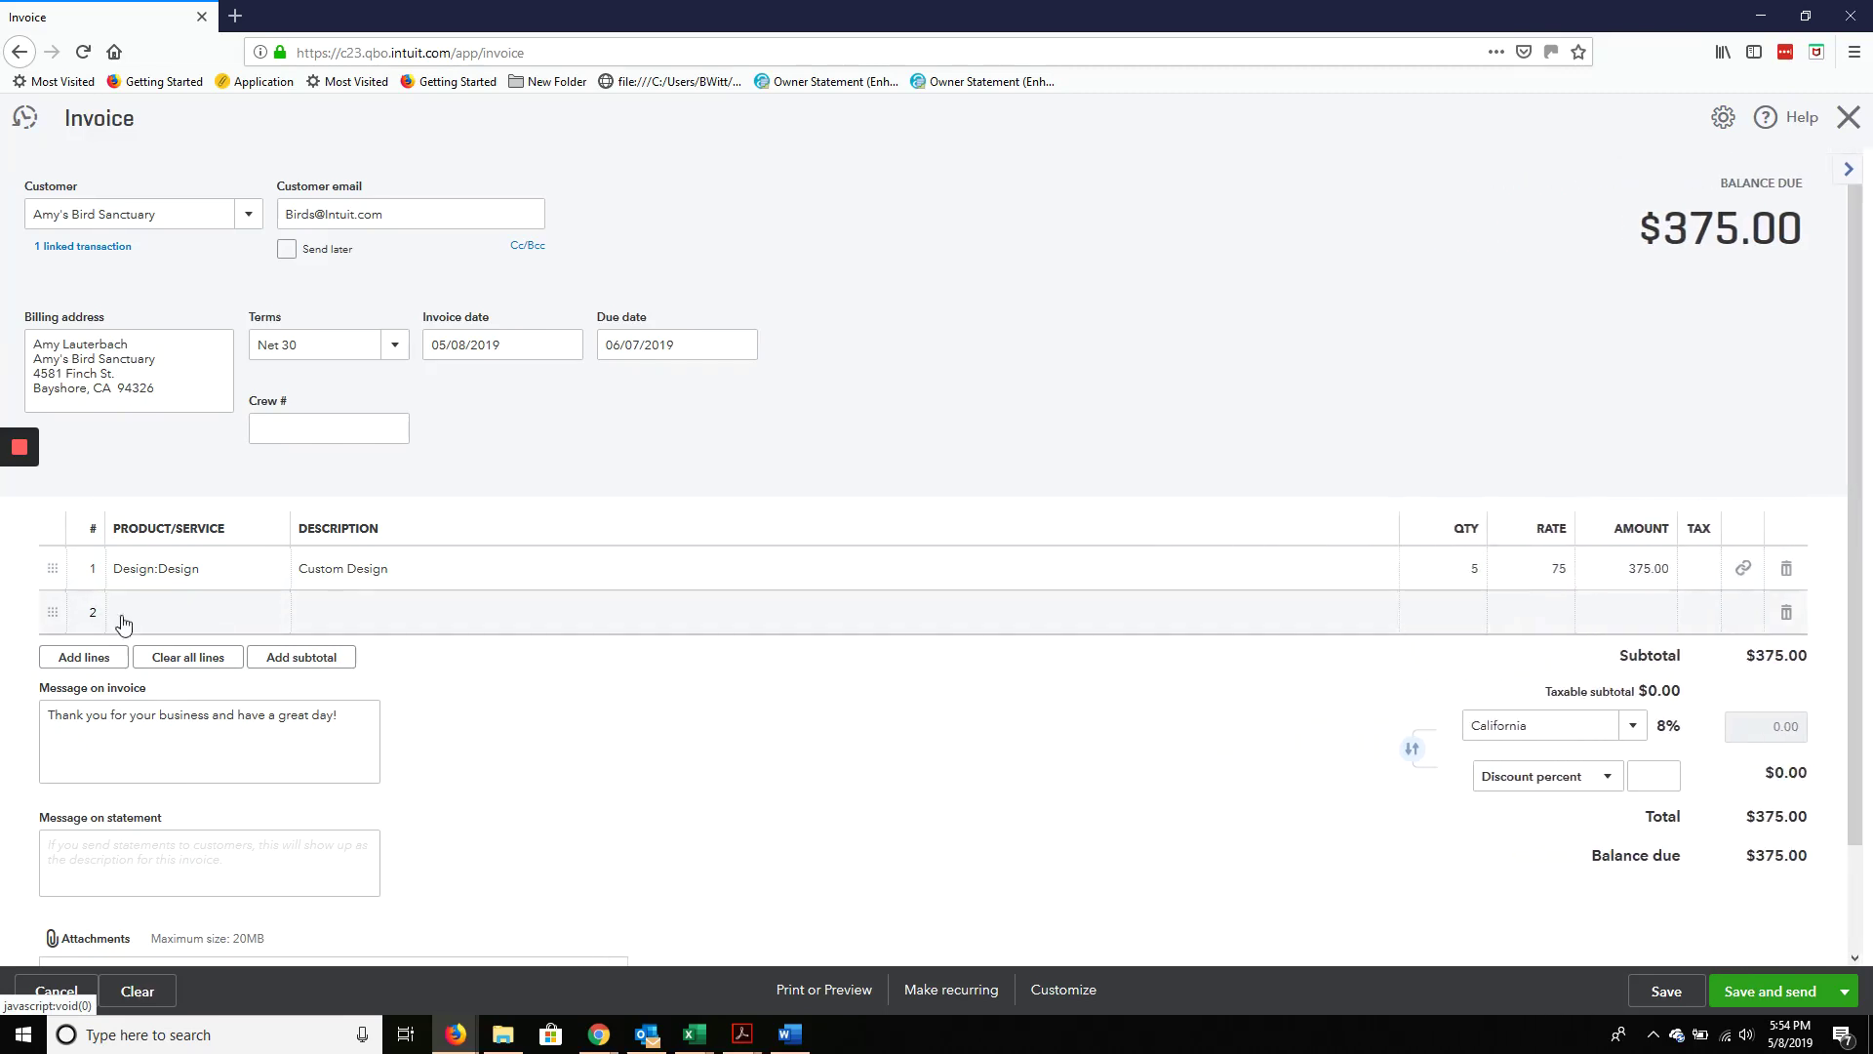
Add a Weekly Gardening Service line at rate 75, quantity 3, and save invoice 1038 totalling $600.00
click(176, 621)
click(272, 615)
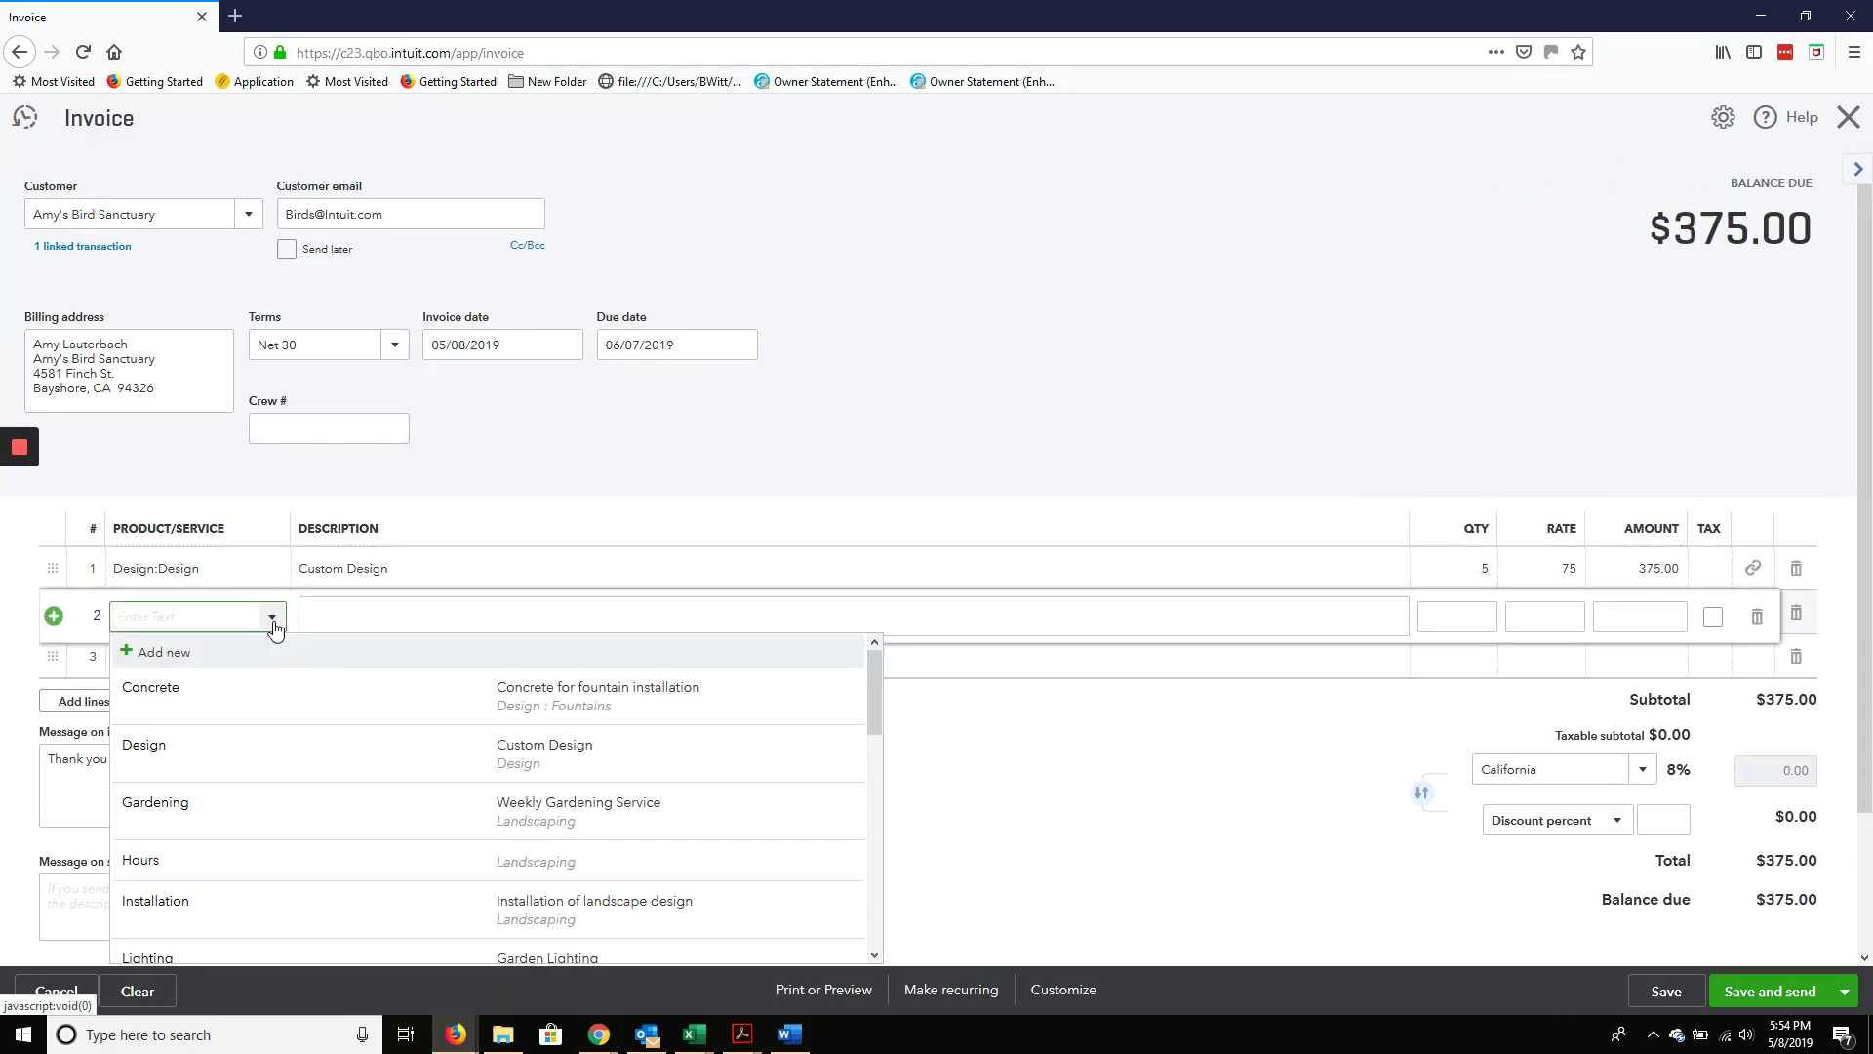
scroll(305, 690, down, 3)
scroll(303, 690, up, 3)
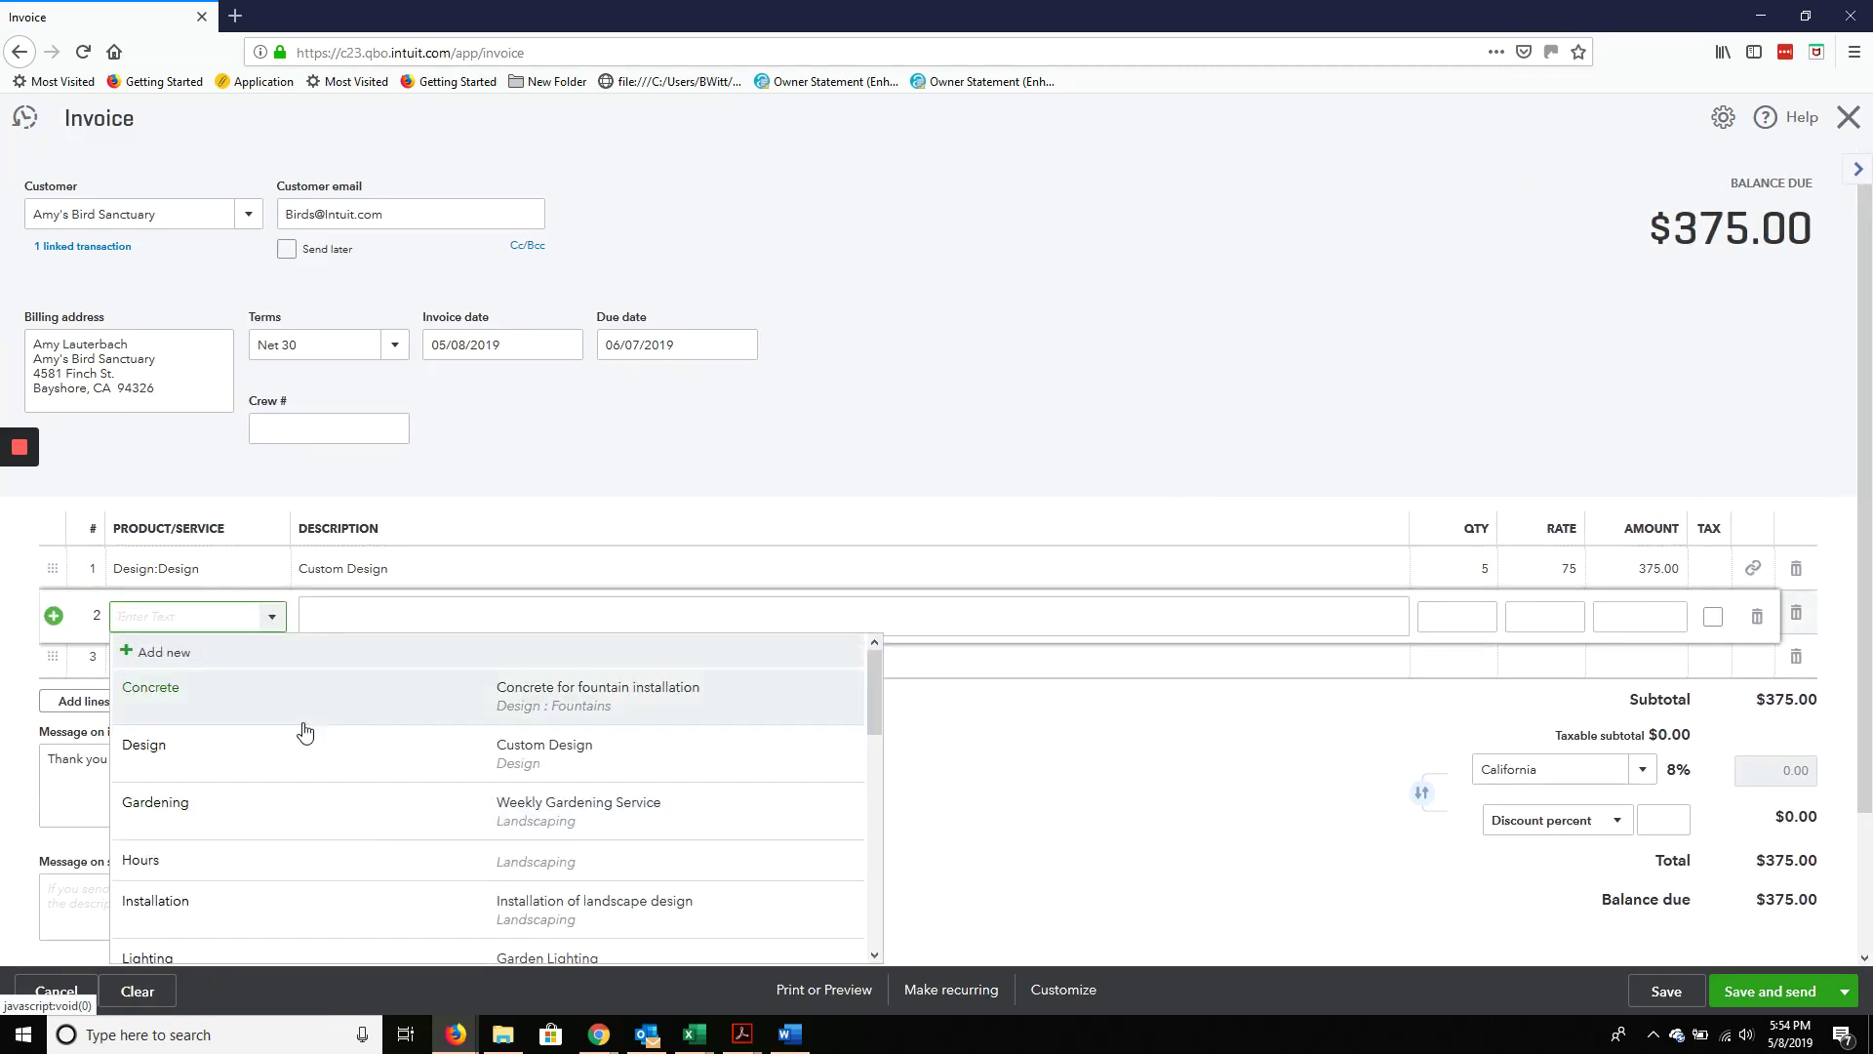
click(315, 809)
click(1552, 615)
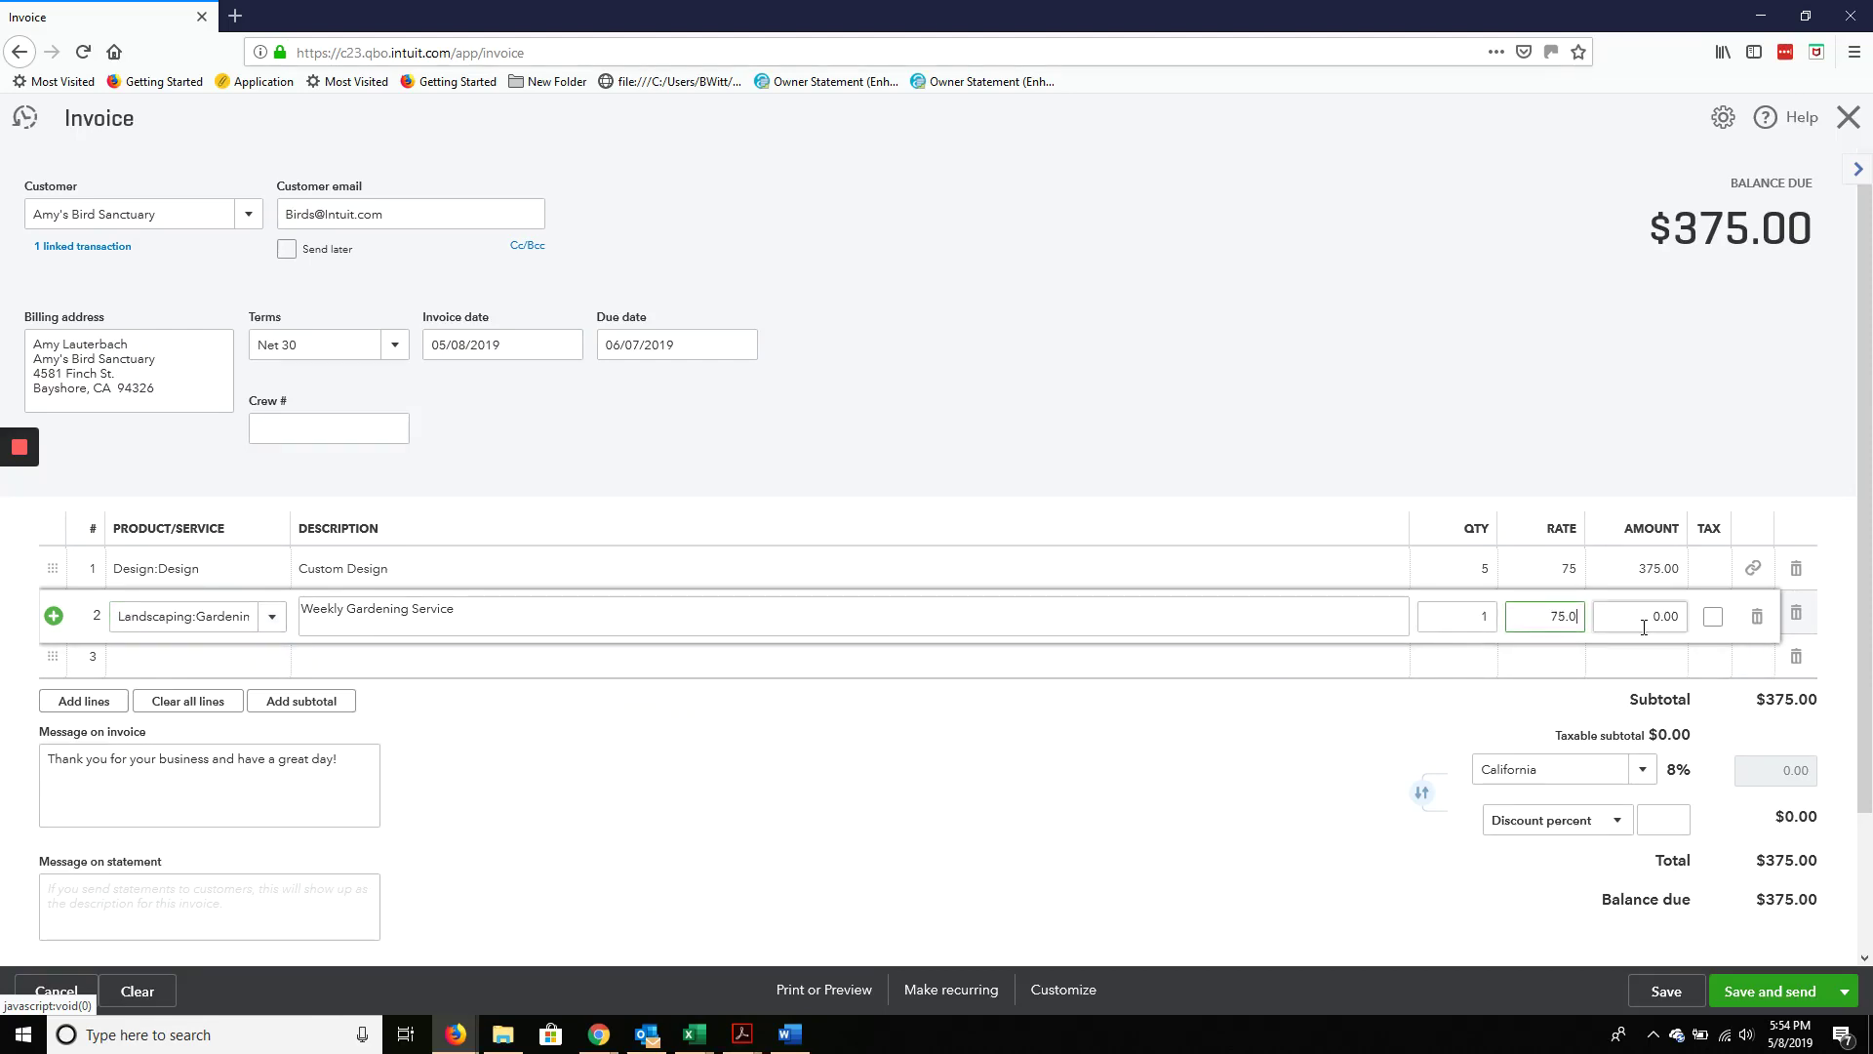
key(shift+Tab)
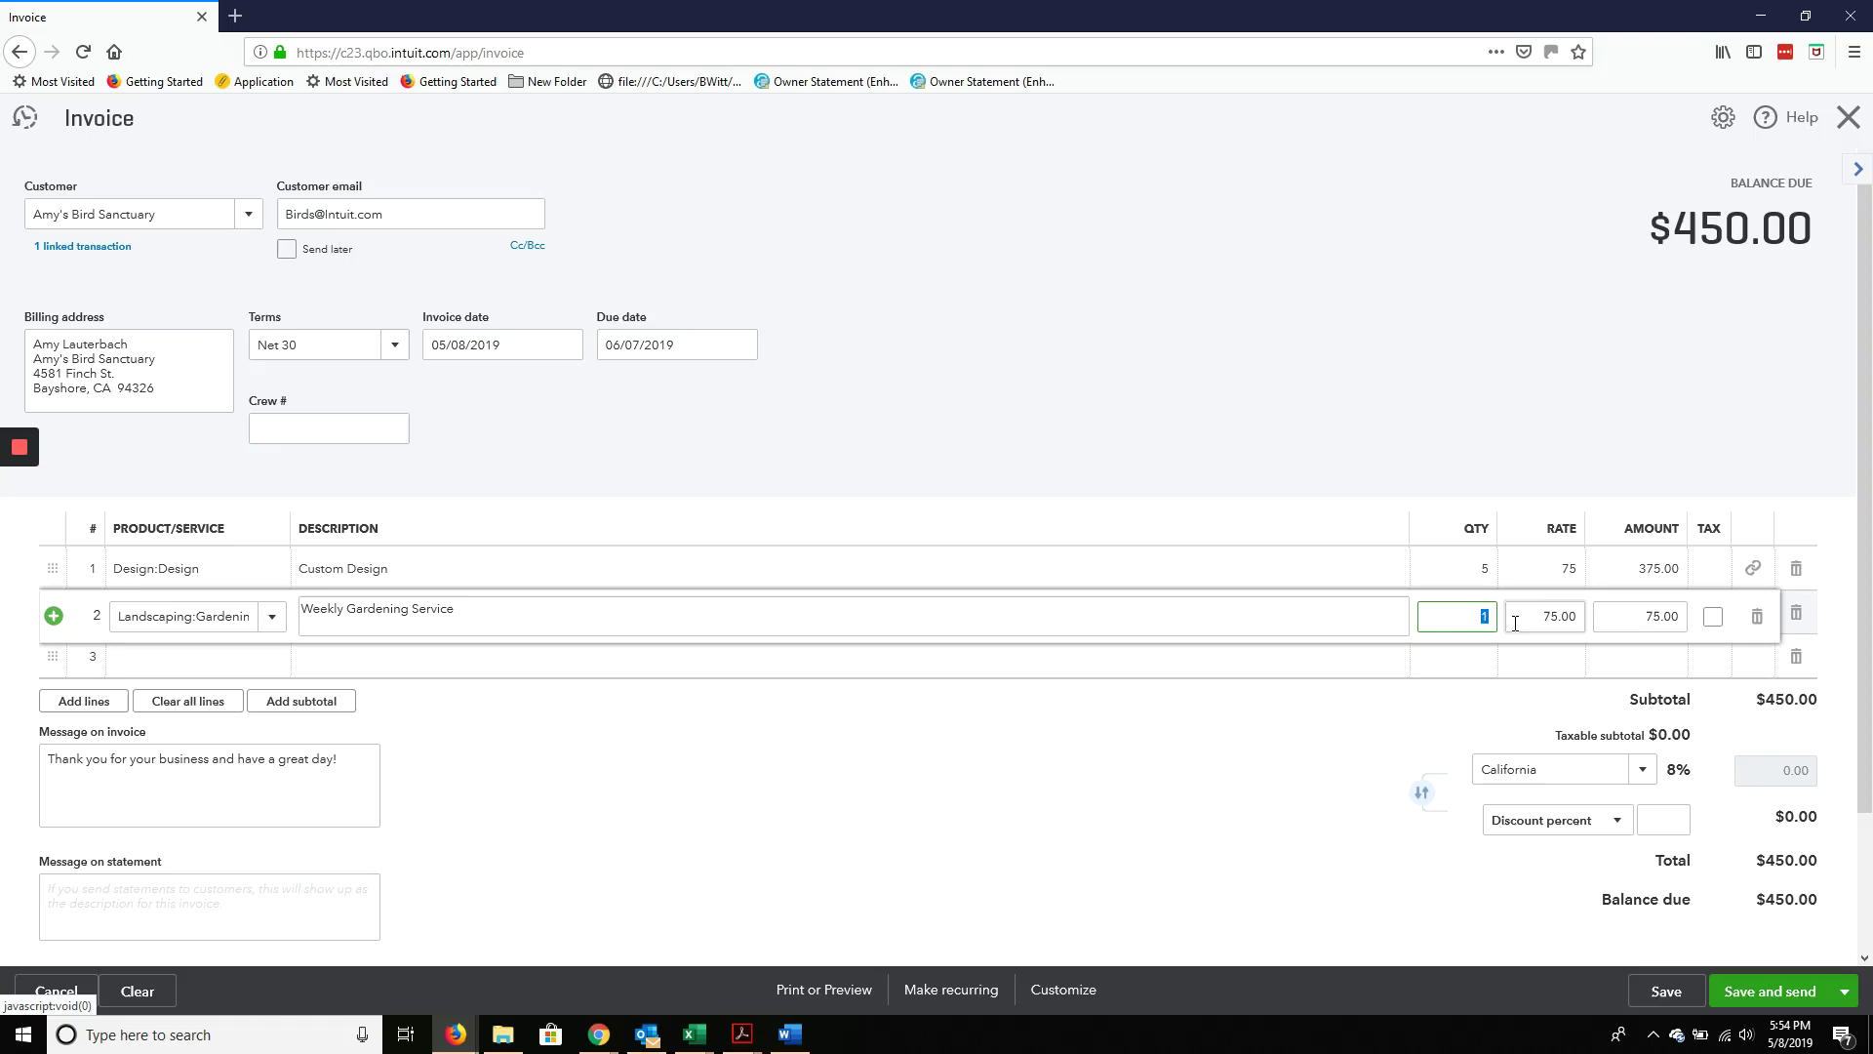
text(3)
click(1350, 531)
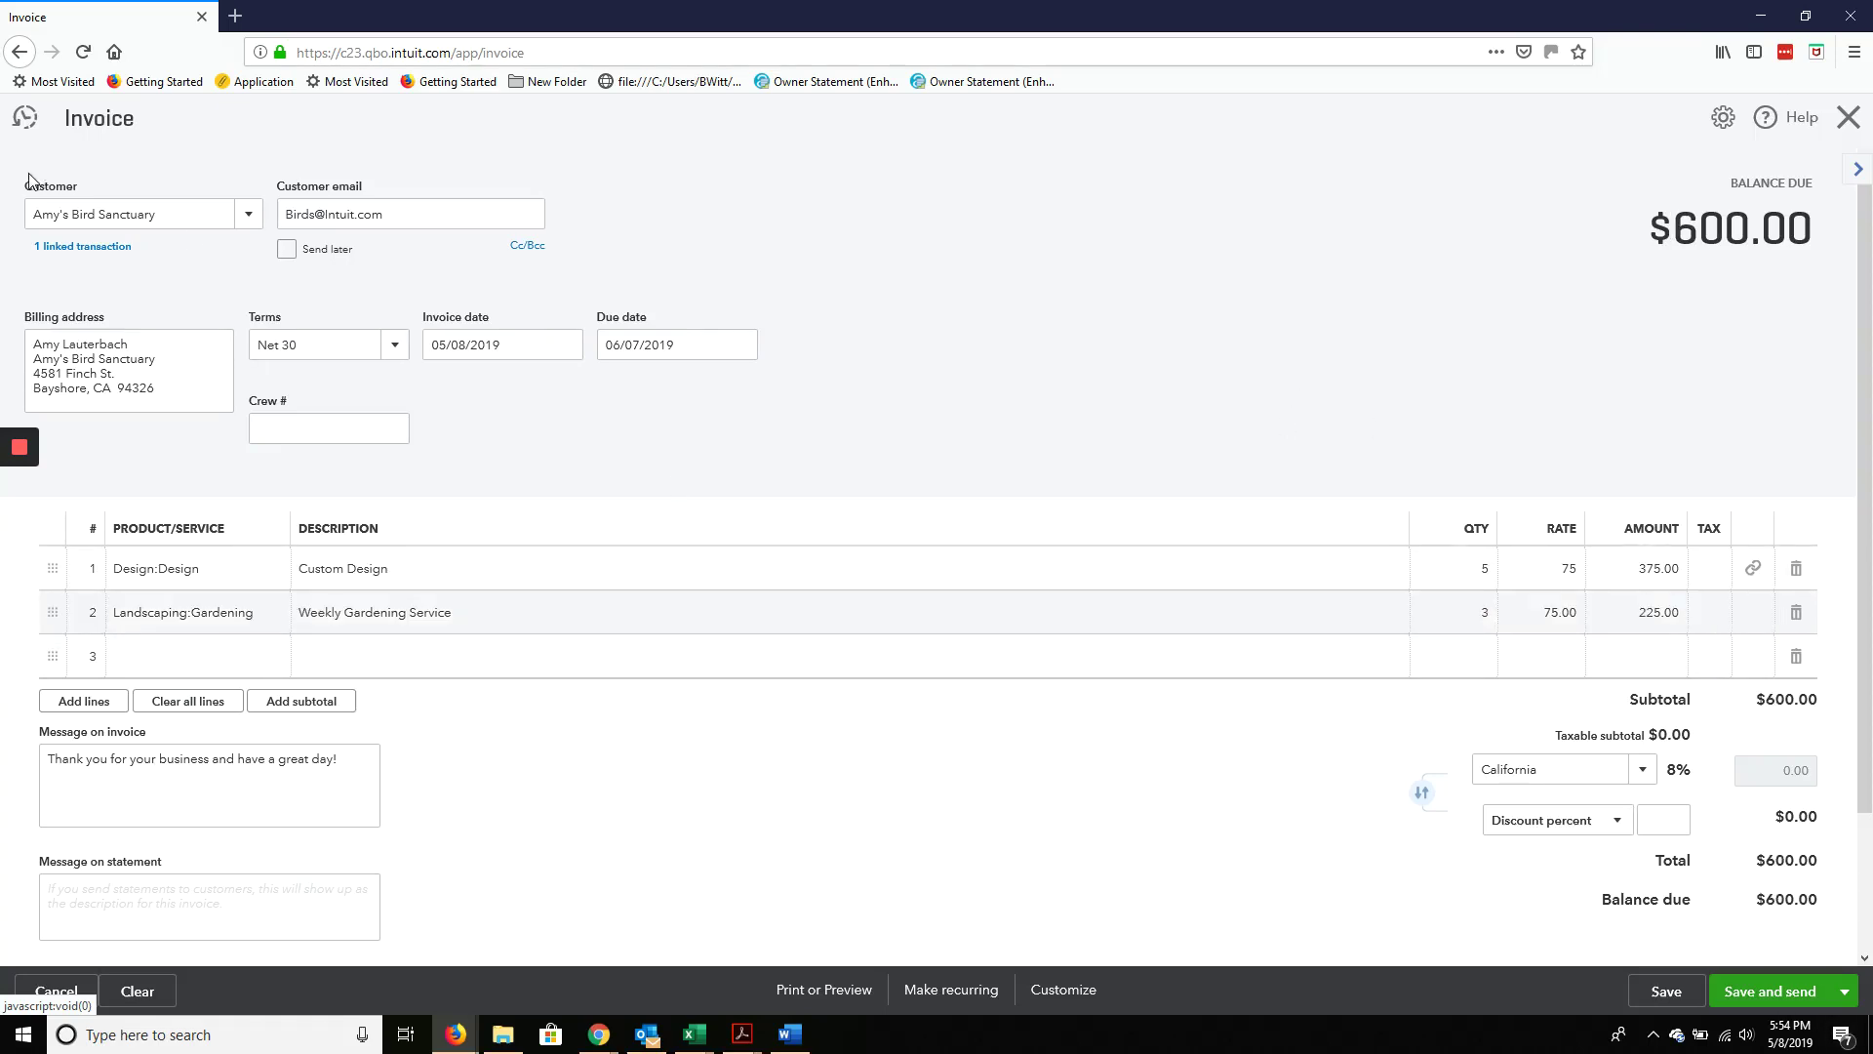
click(1844, 990)
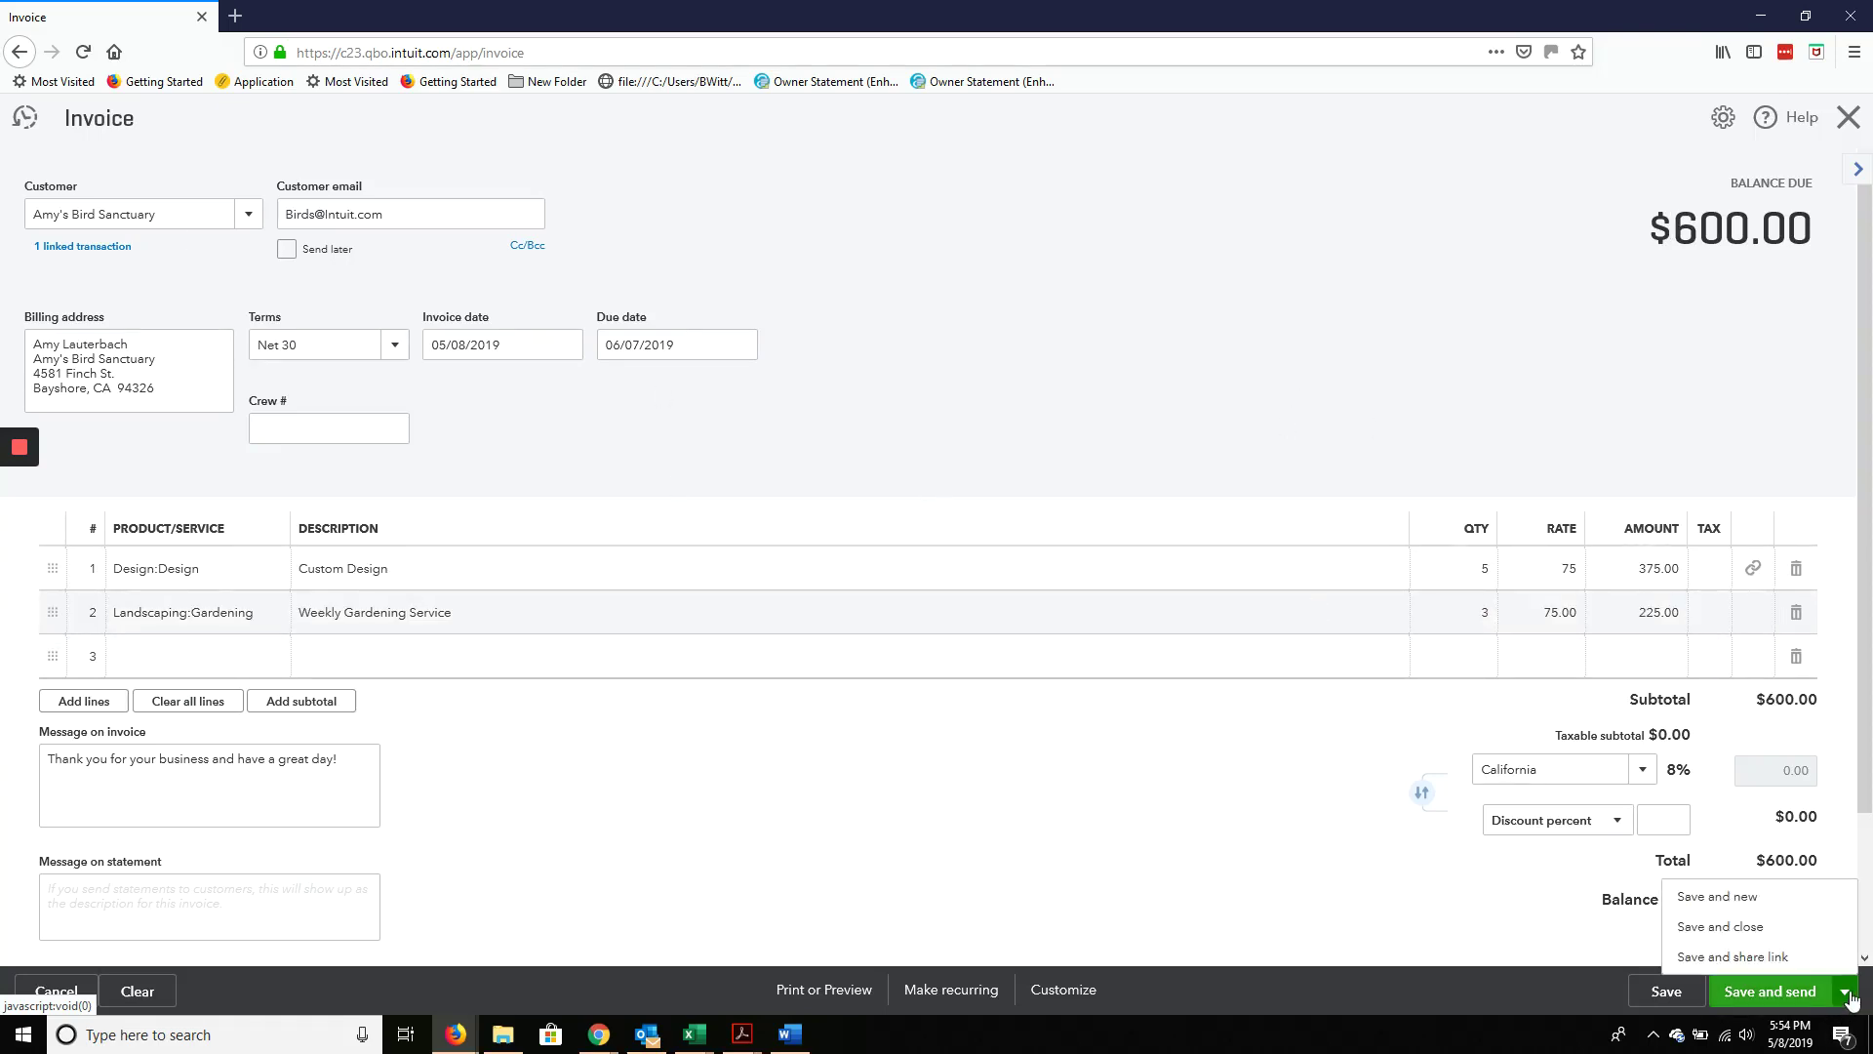
click(1702, 926)
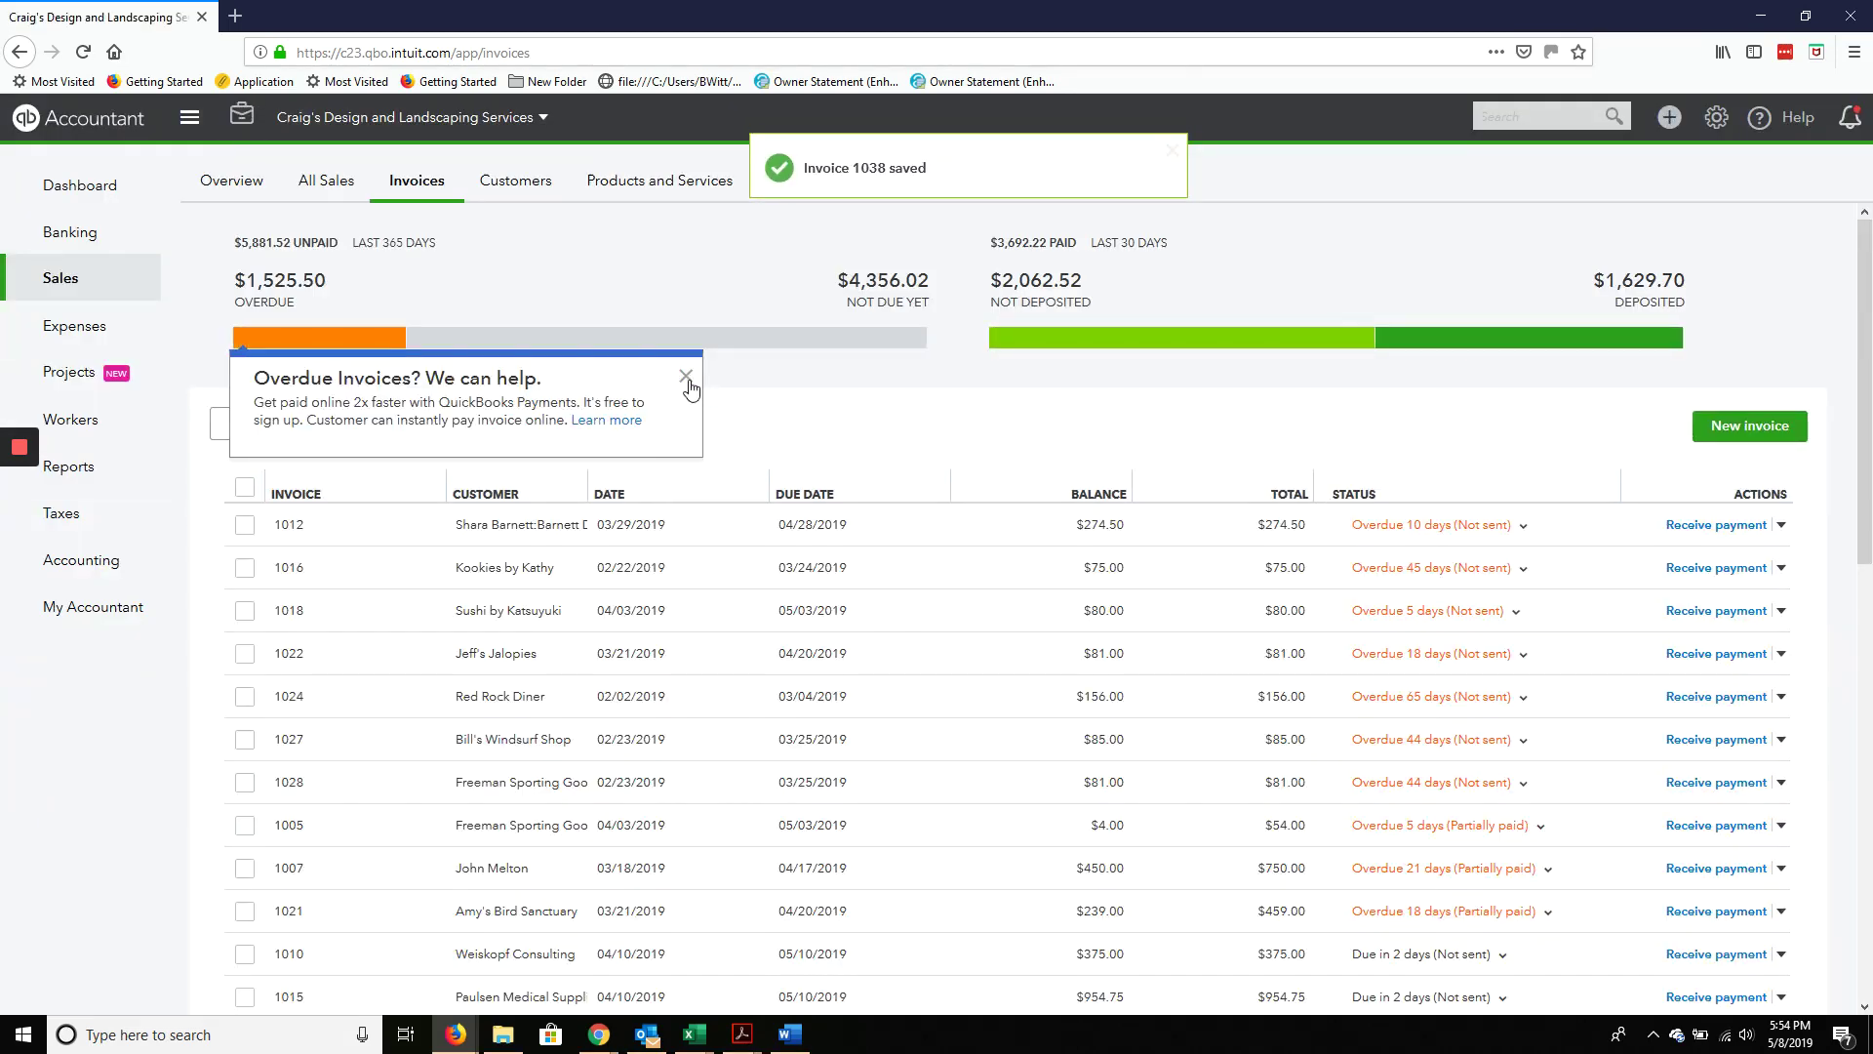
Start a received payment from Amy's Bird Sanctuary with payment method Check
click(686, 375)
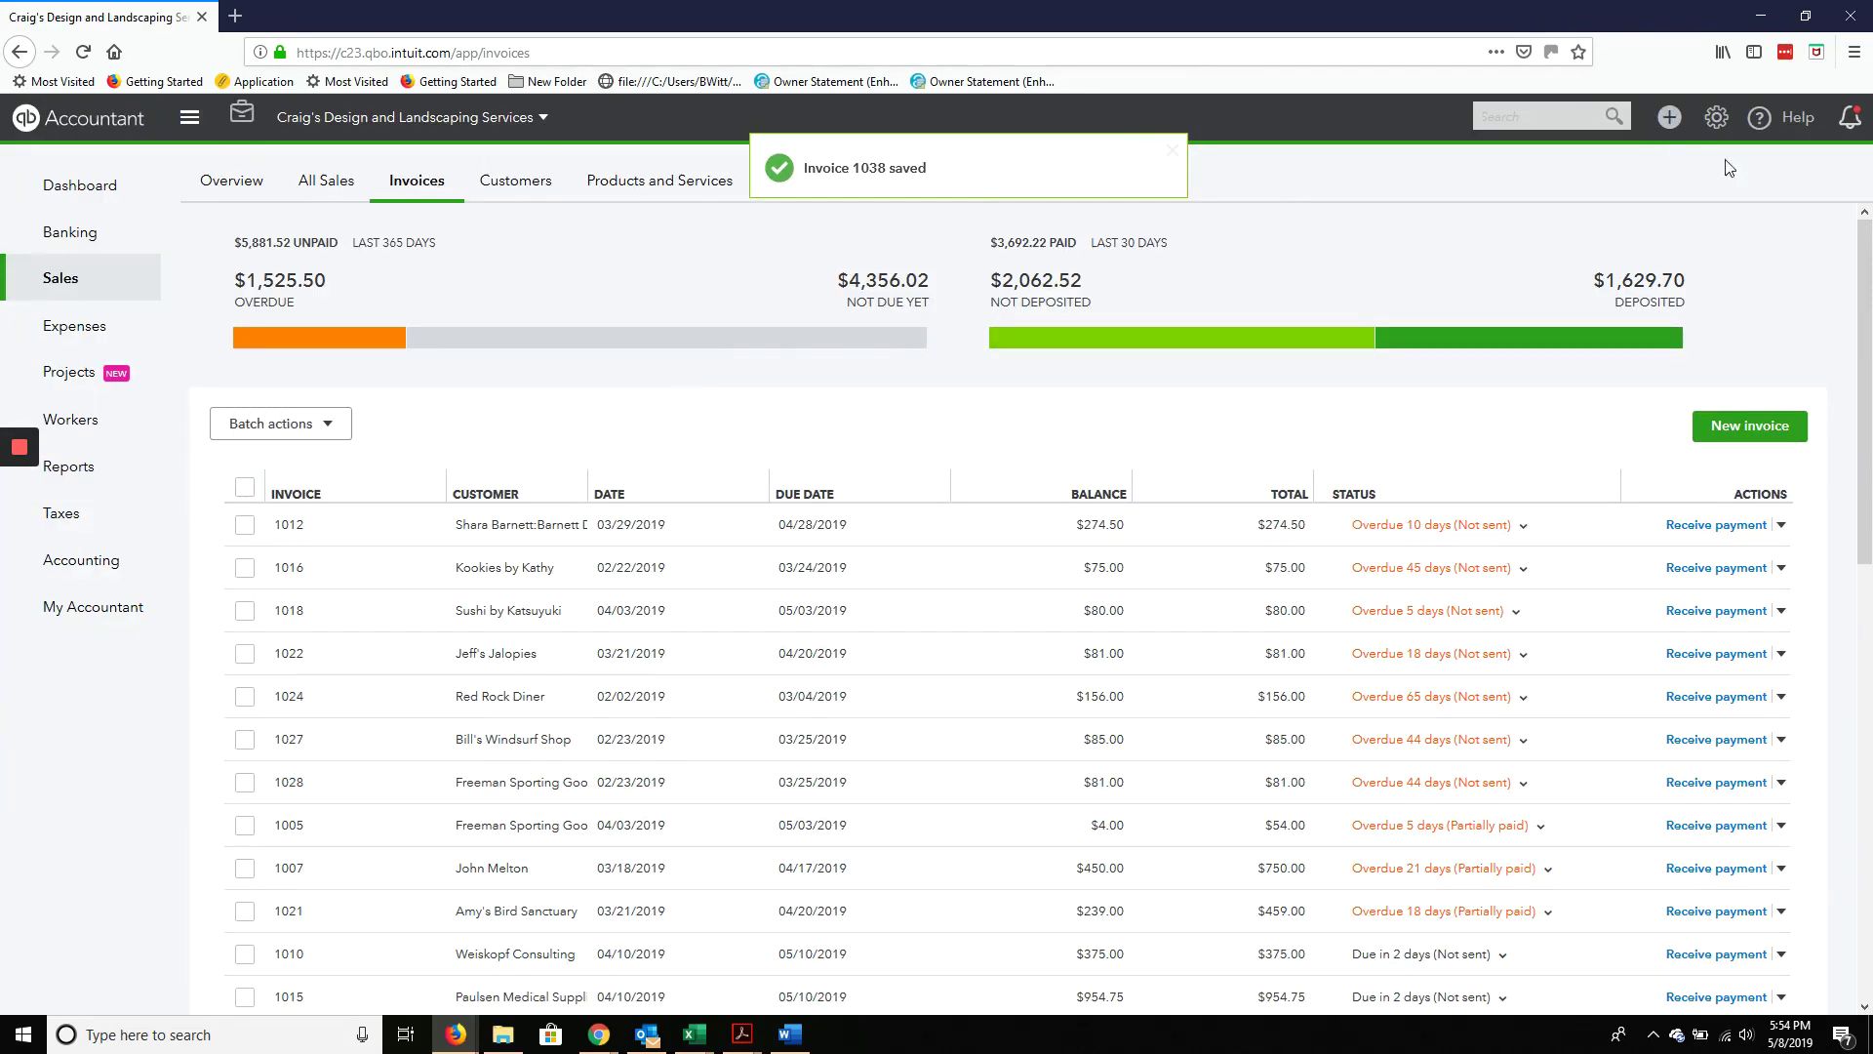
click(1669, 117)
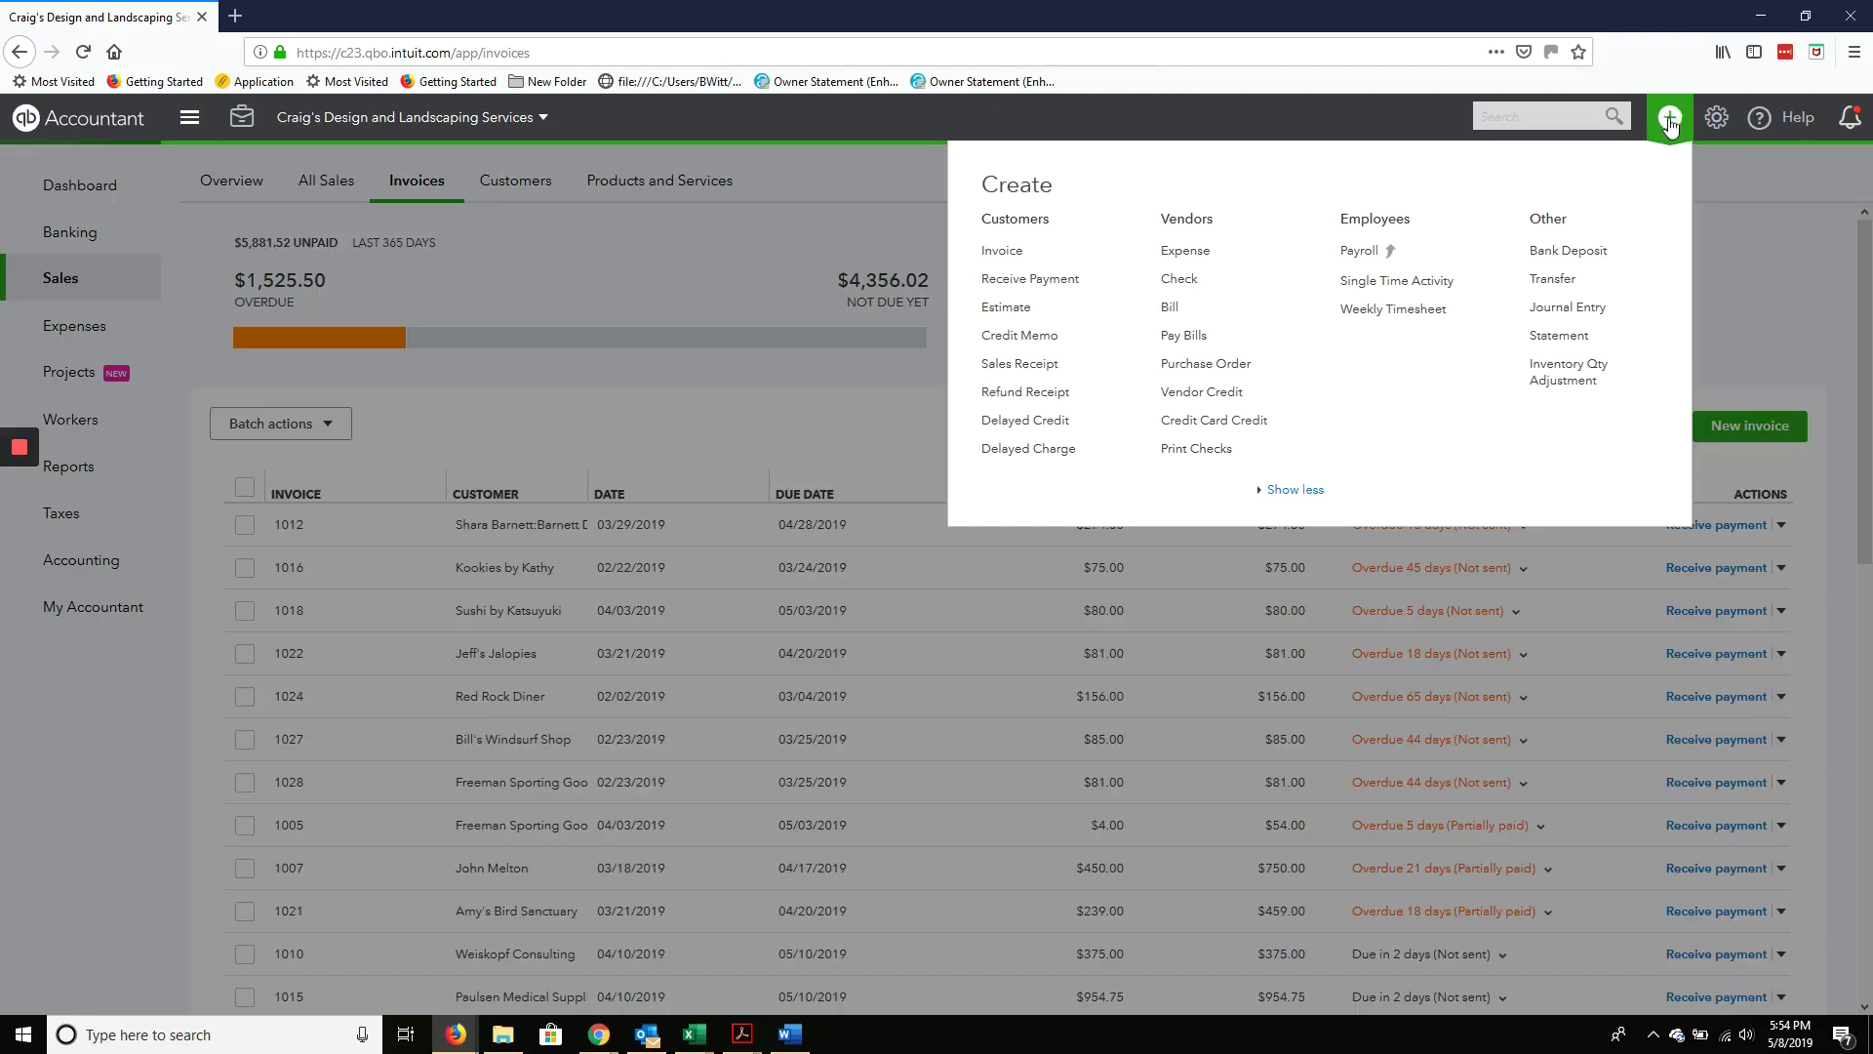
click(1015, 281)
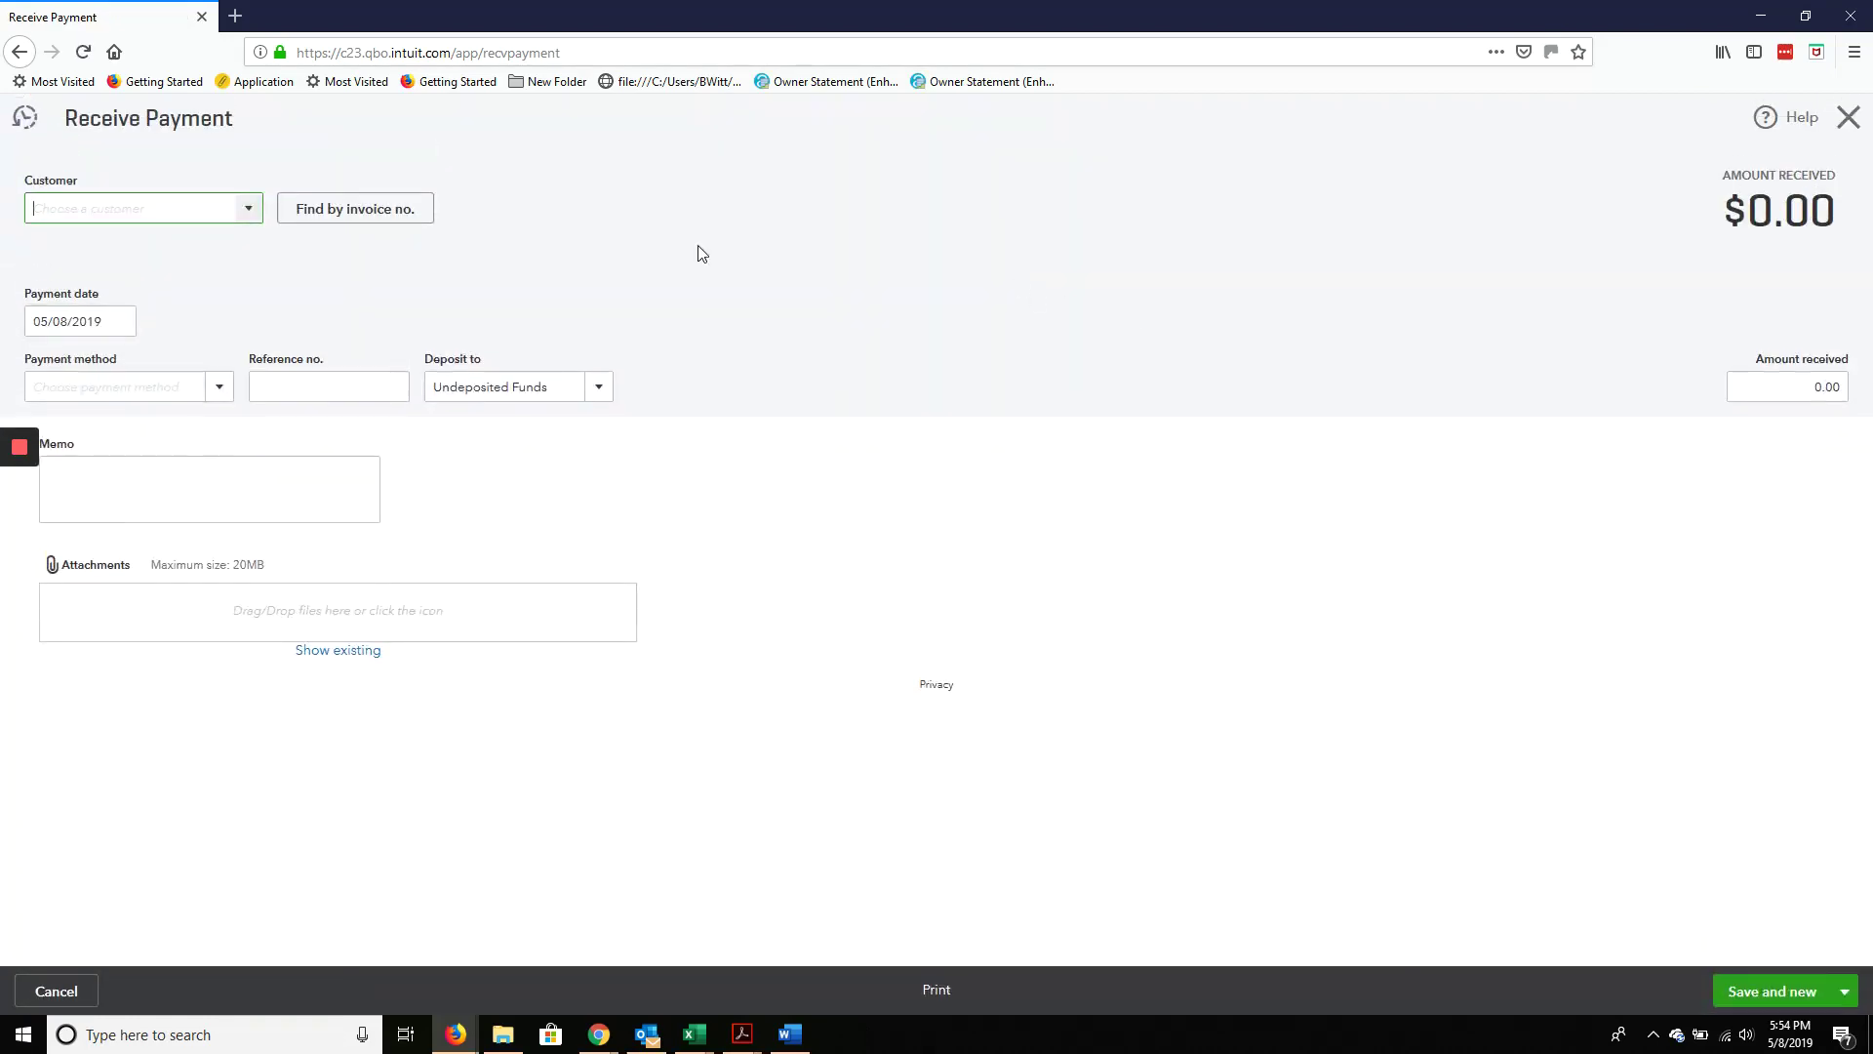
click(247, 213)
click(78, 277)
click(219, 386)
click(68, 522)
Enter the check reference, apply $600.00 to Invoice 1038 into Undeposited Funds, and save
click(332, 390)
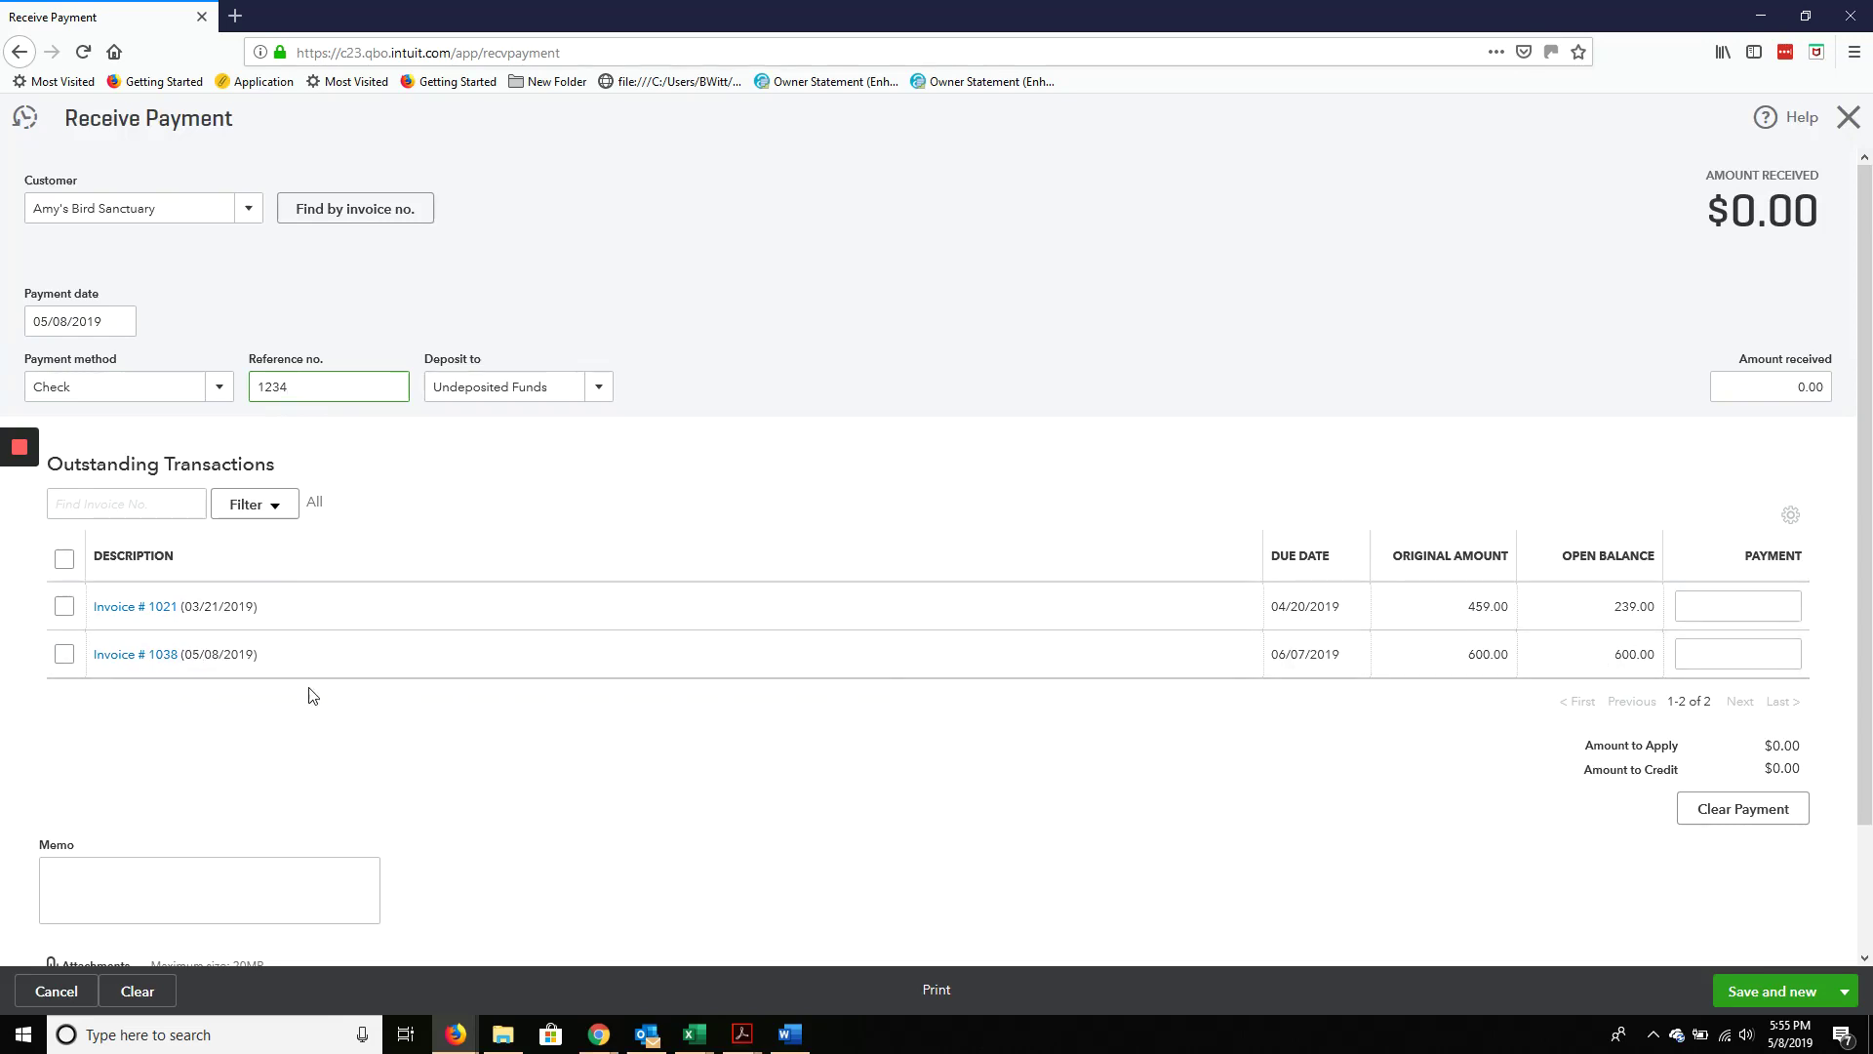
click(64, 654)
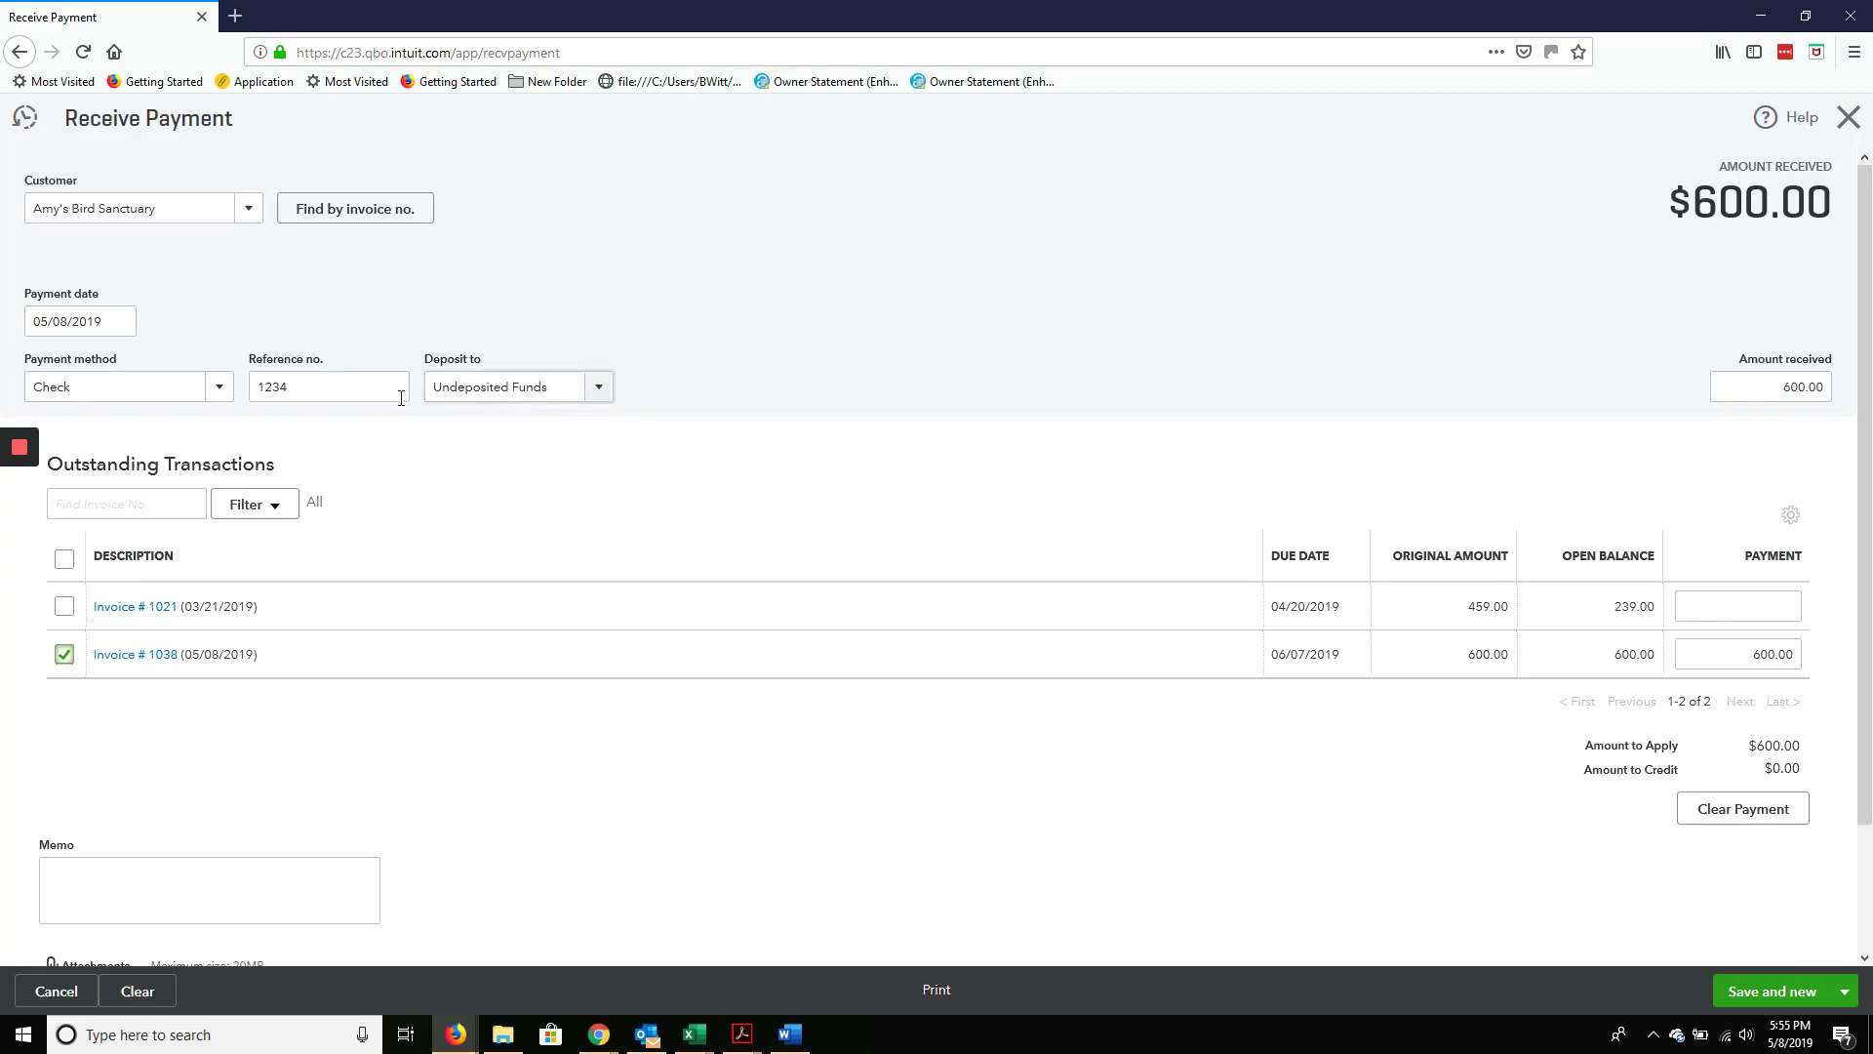
click(598, 387)
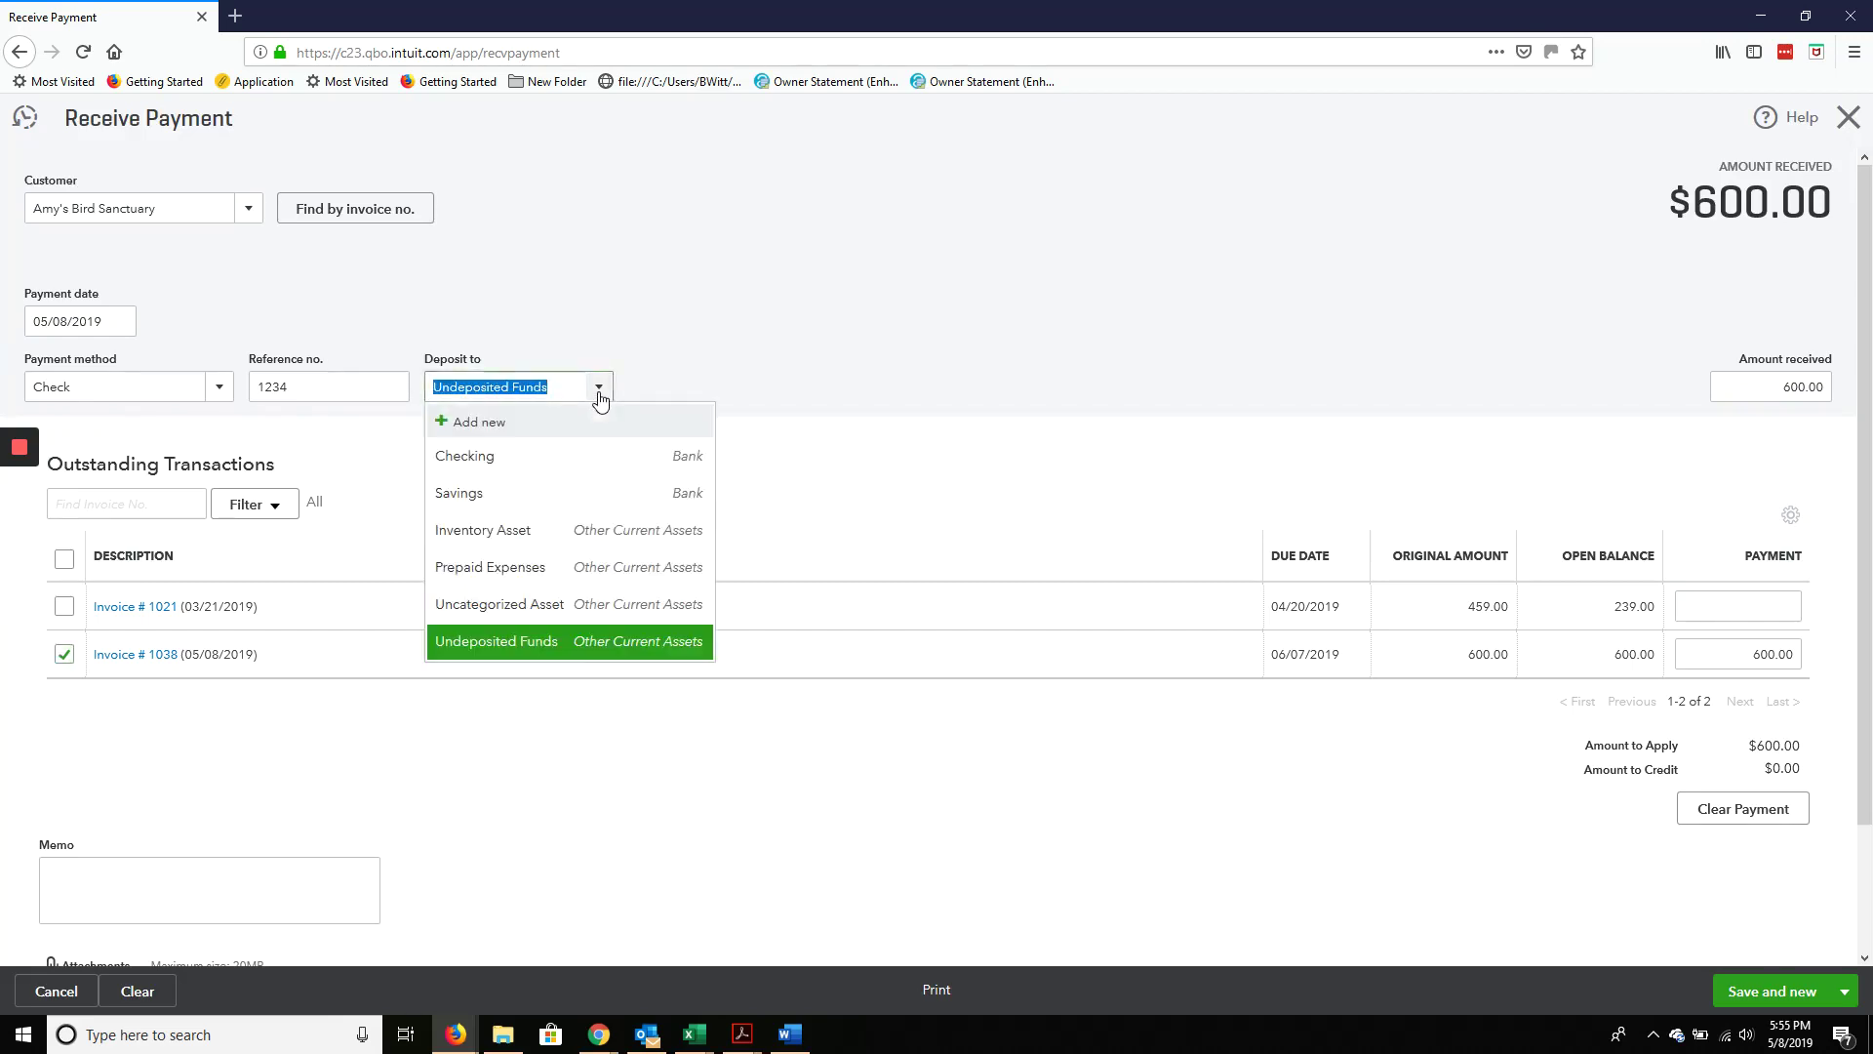
click(571, 644)
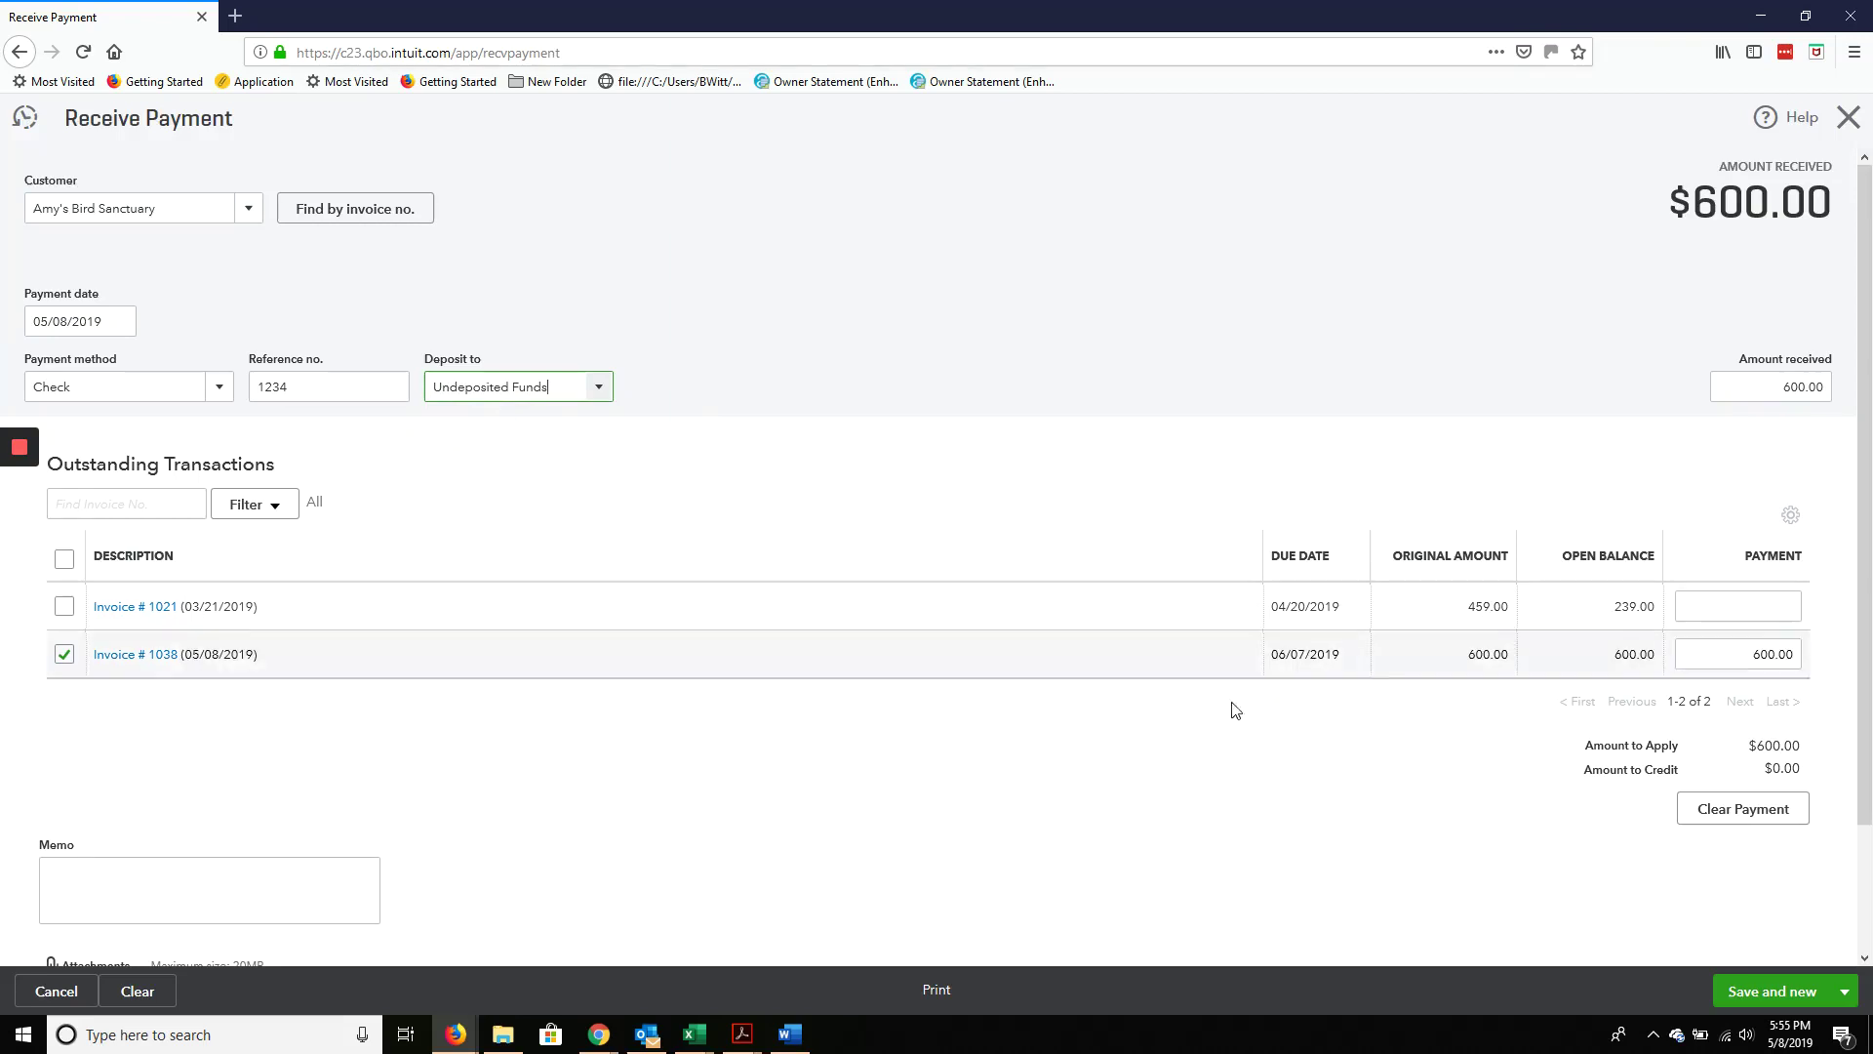
click(1844, 991)
click(1694, 916)
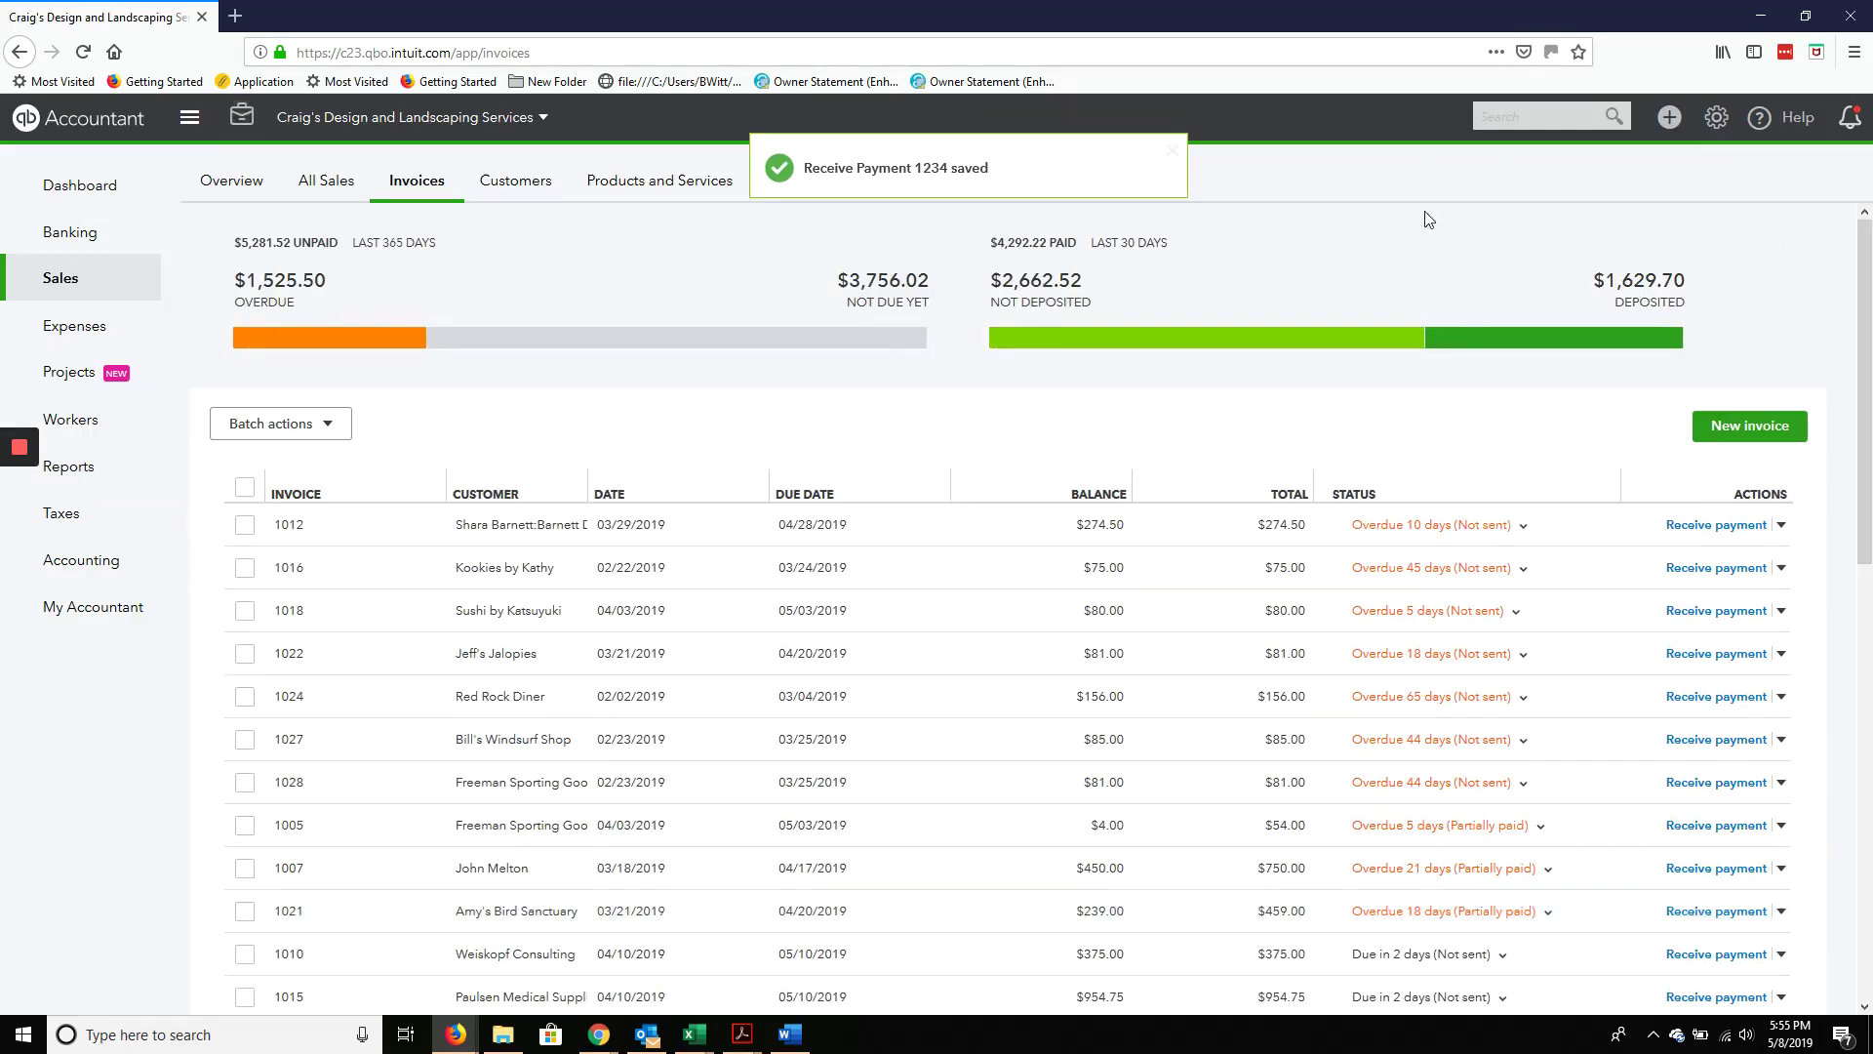
Deposit the Amy's Bird Sanctuary, Cool Cars and Freeman Sporting Goods payments ($2,662.52) to Checking and save
click(1672, 123)
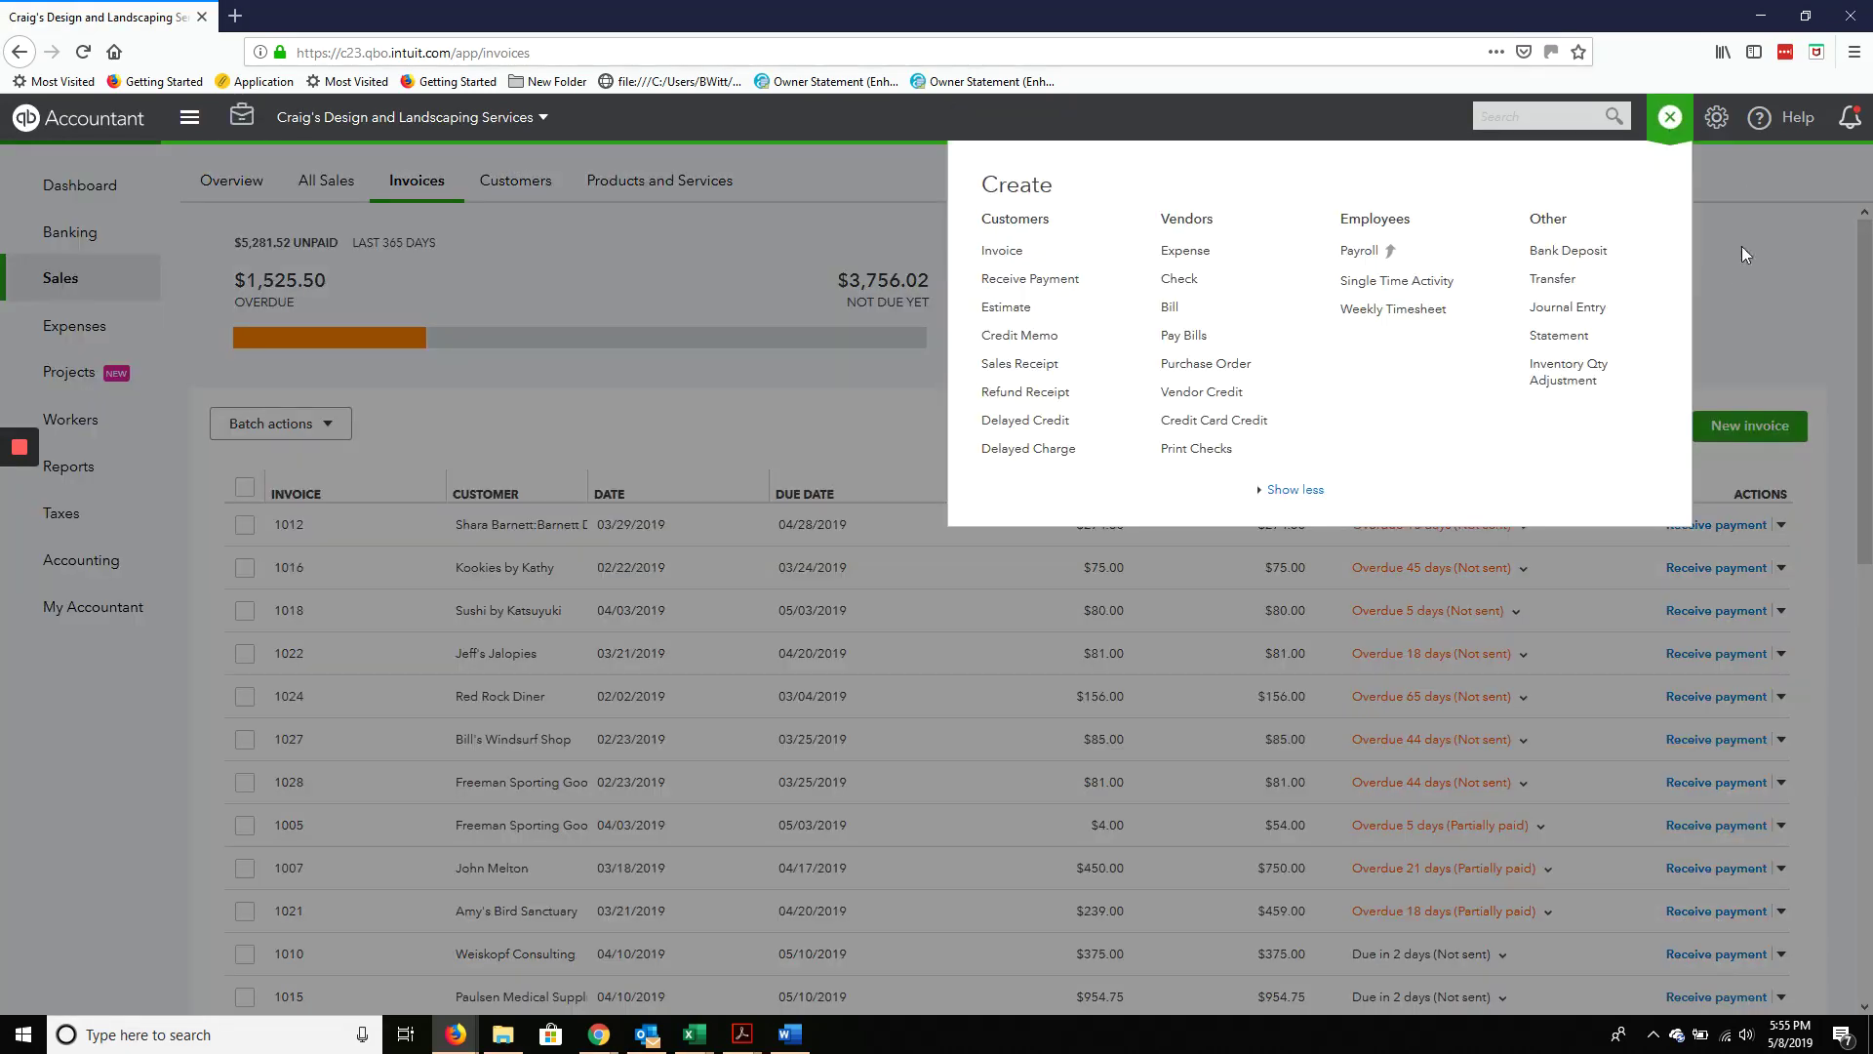
click(1558, 252)
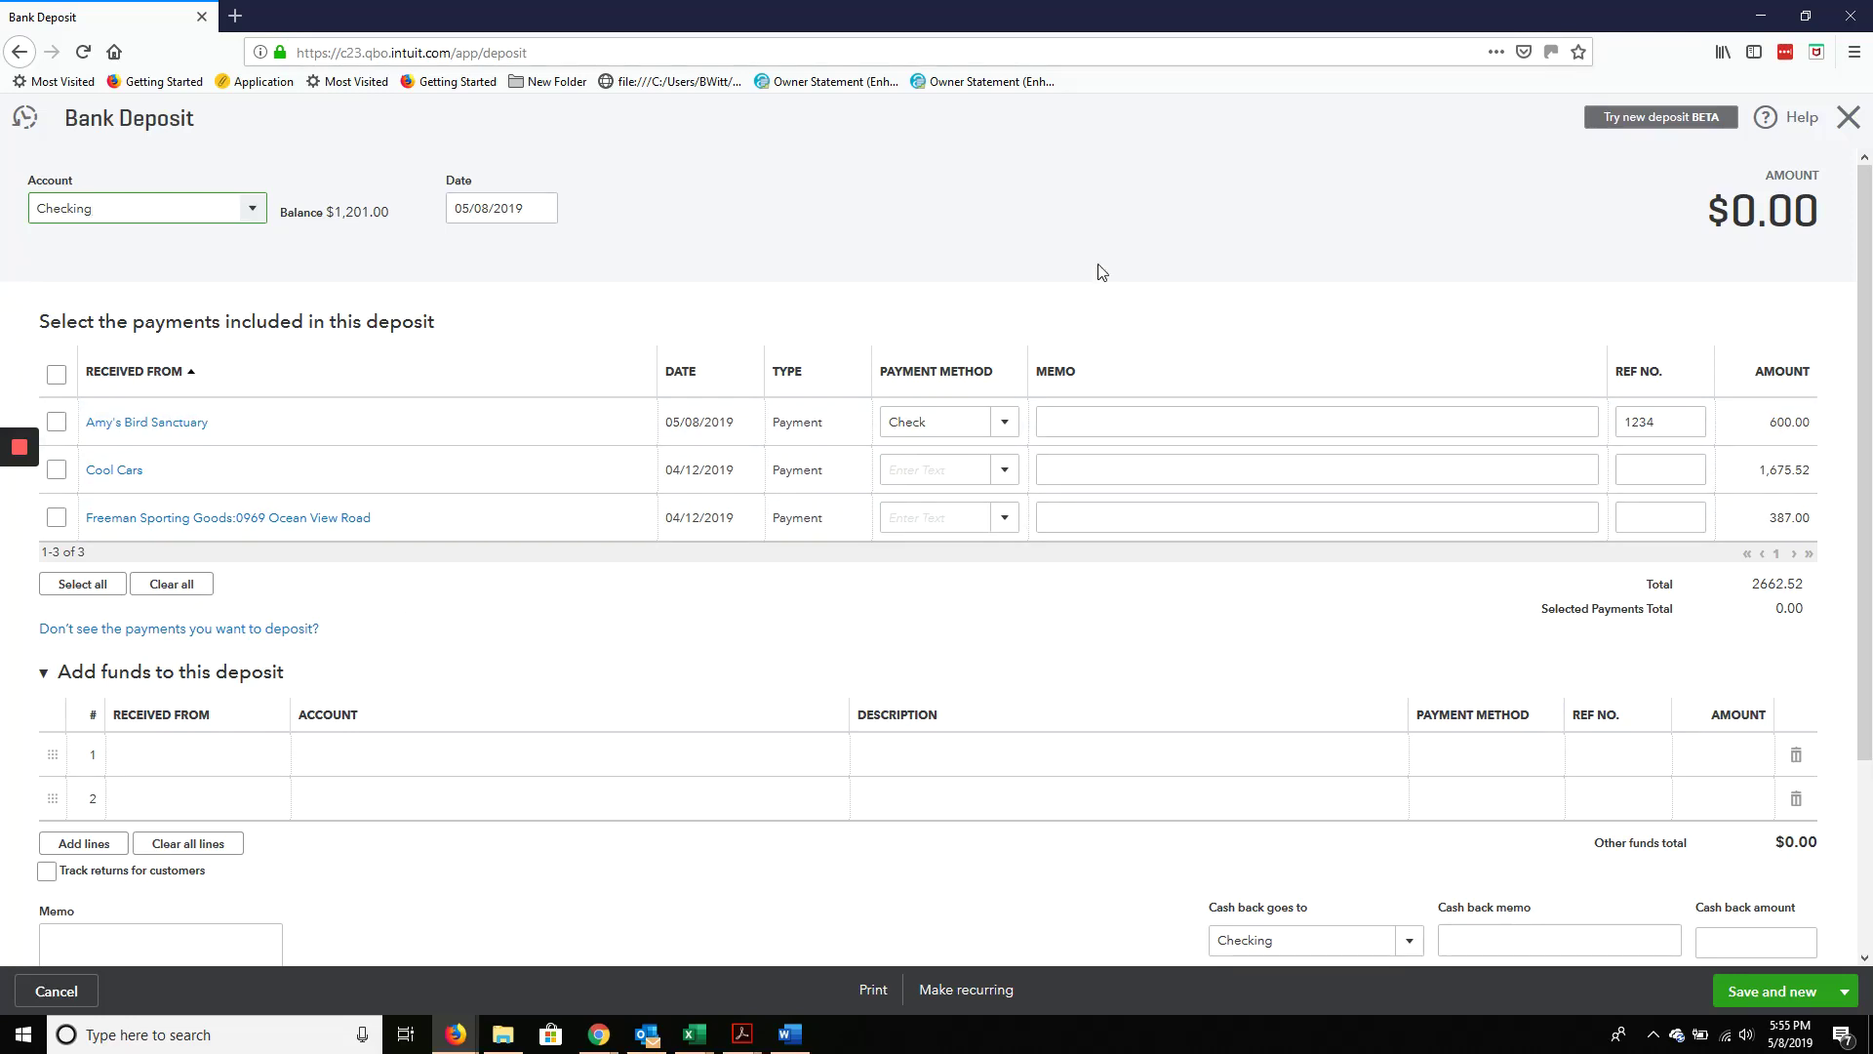
click(55, 421)
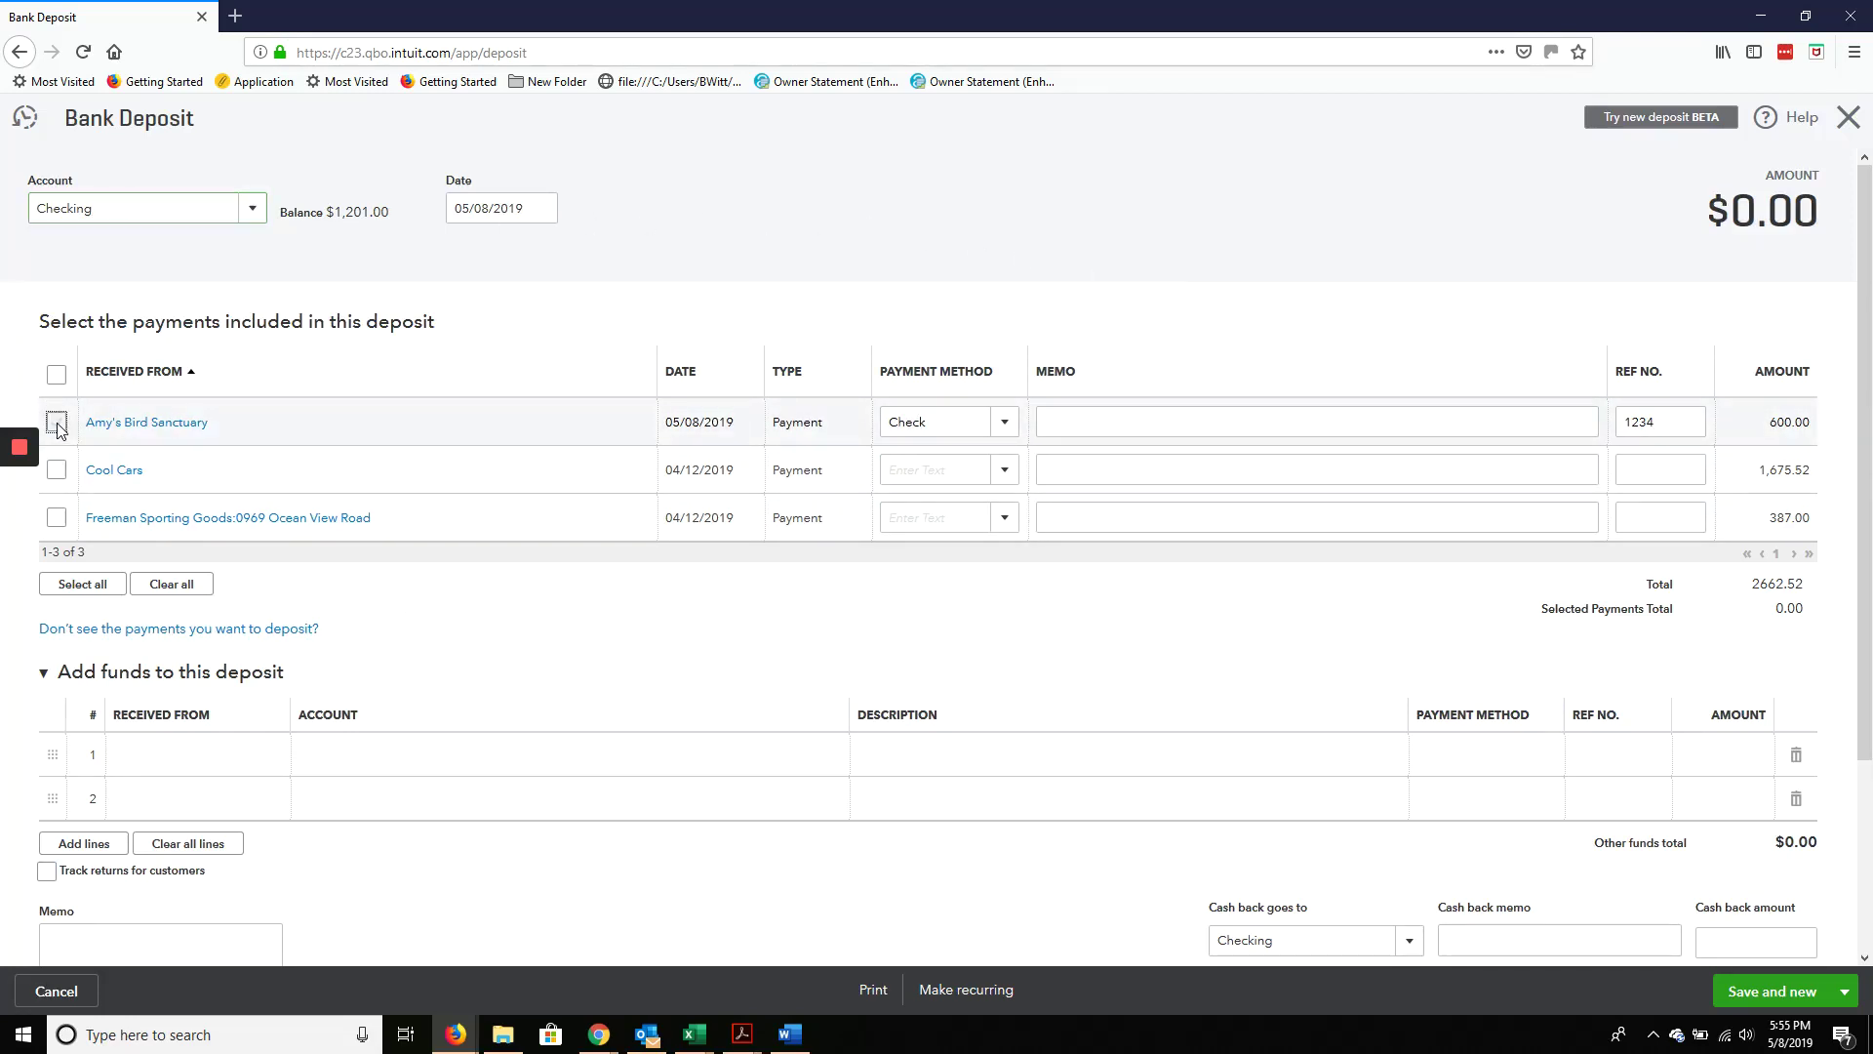
click(55, 469)
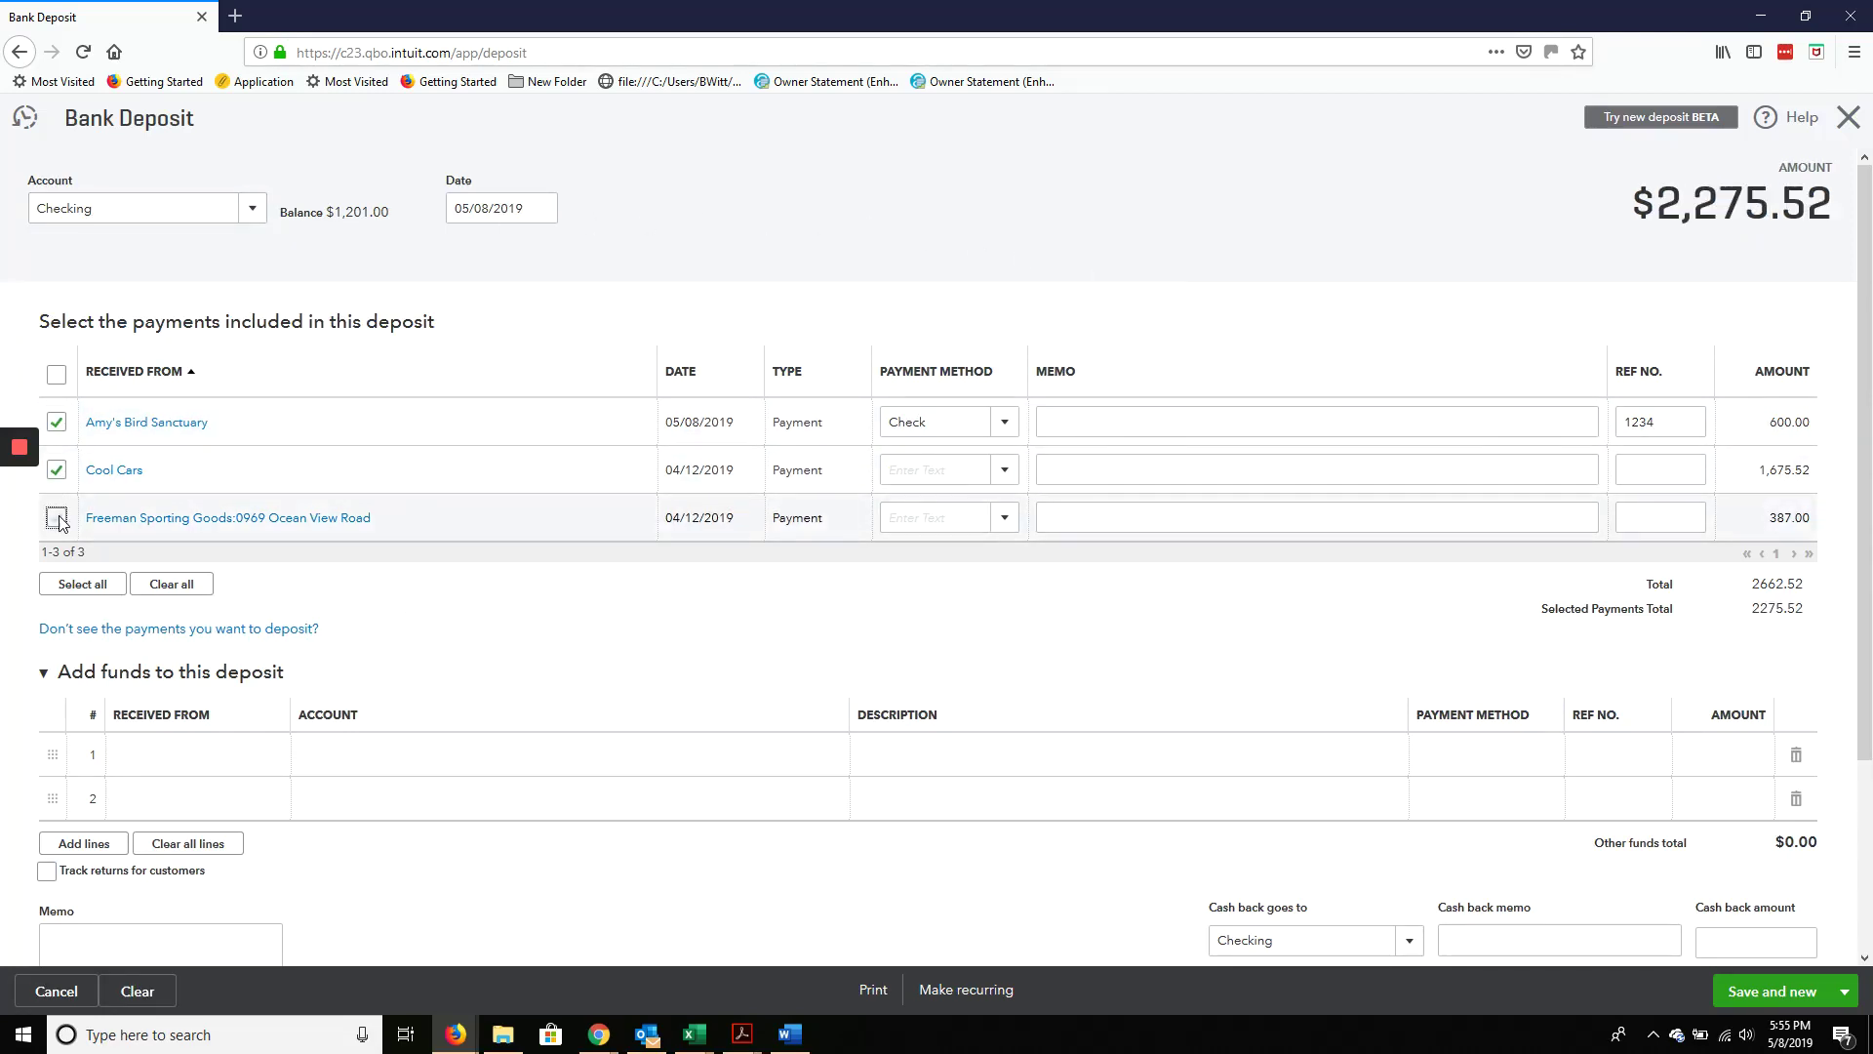
click(59, 518)
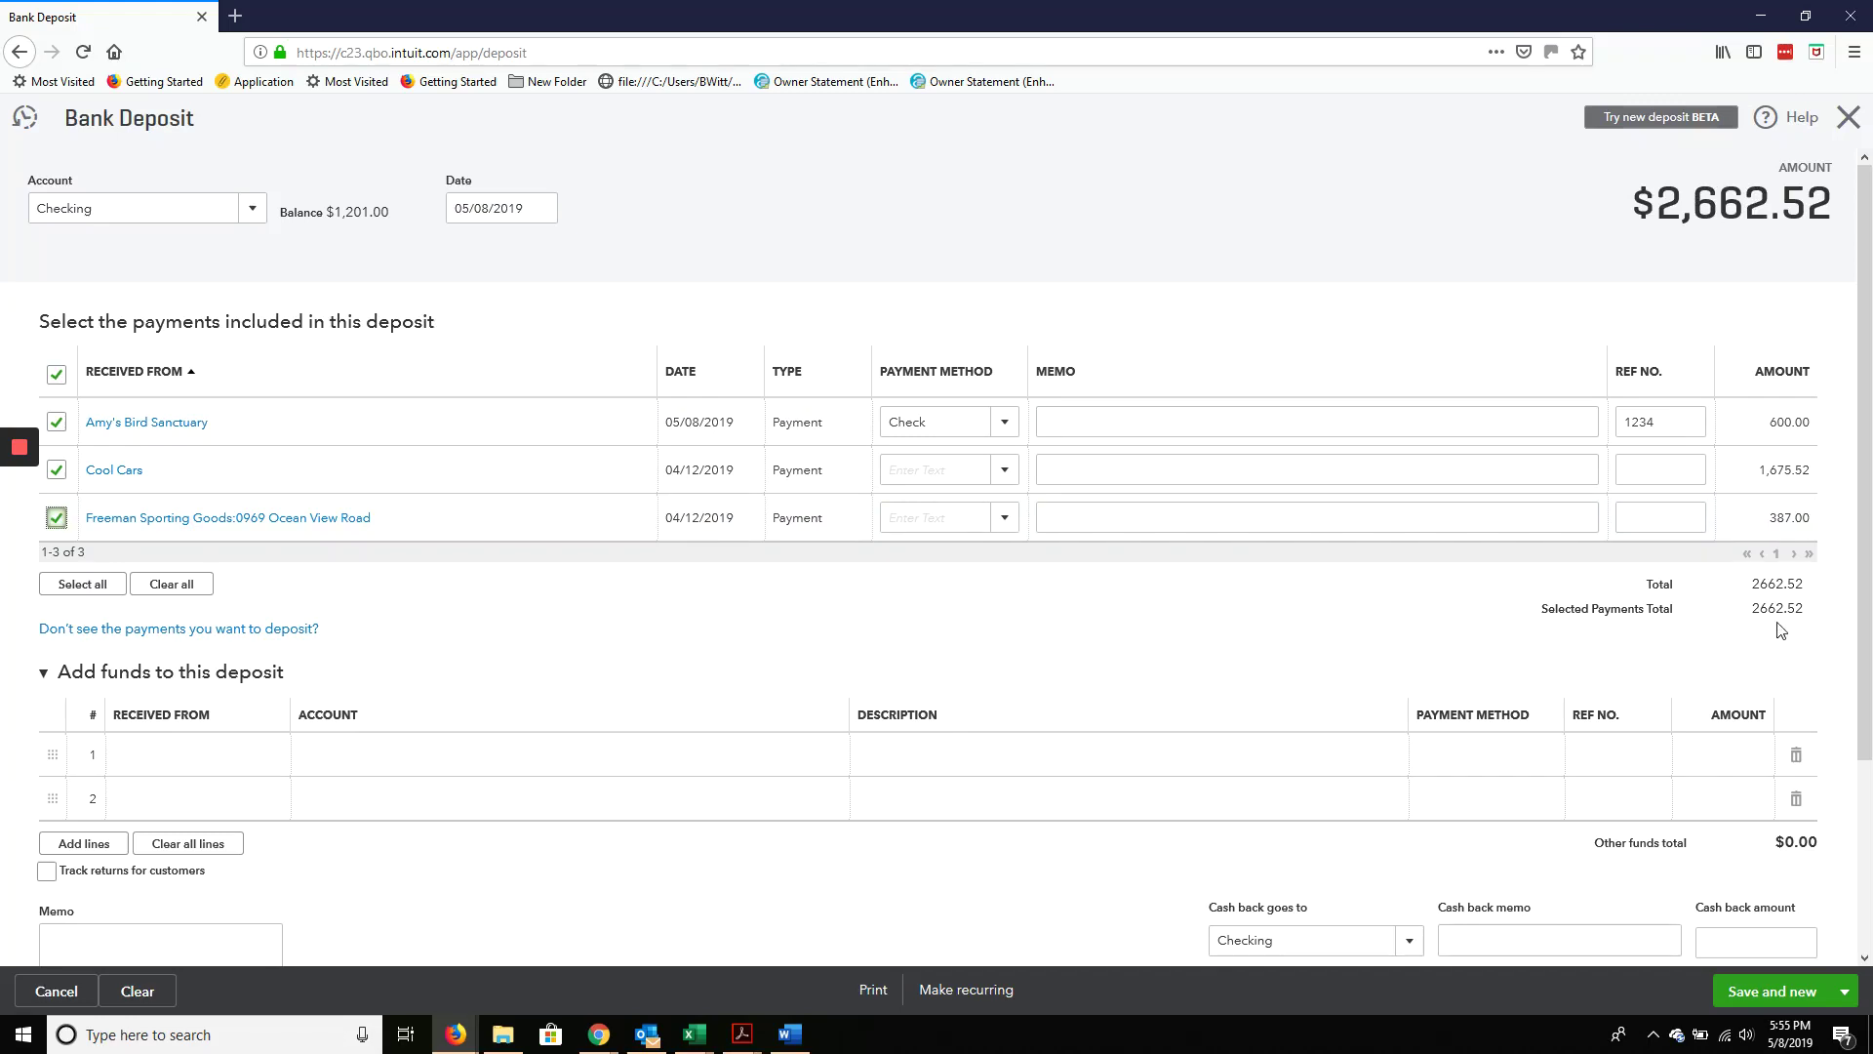
scroll(1815, 585, down, 2)
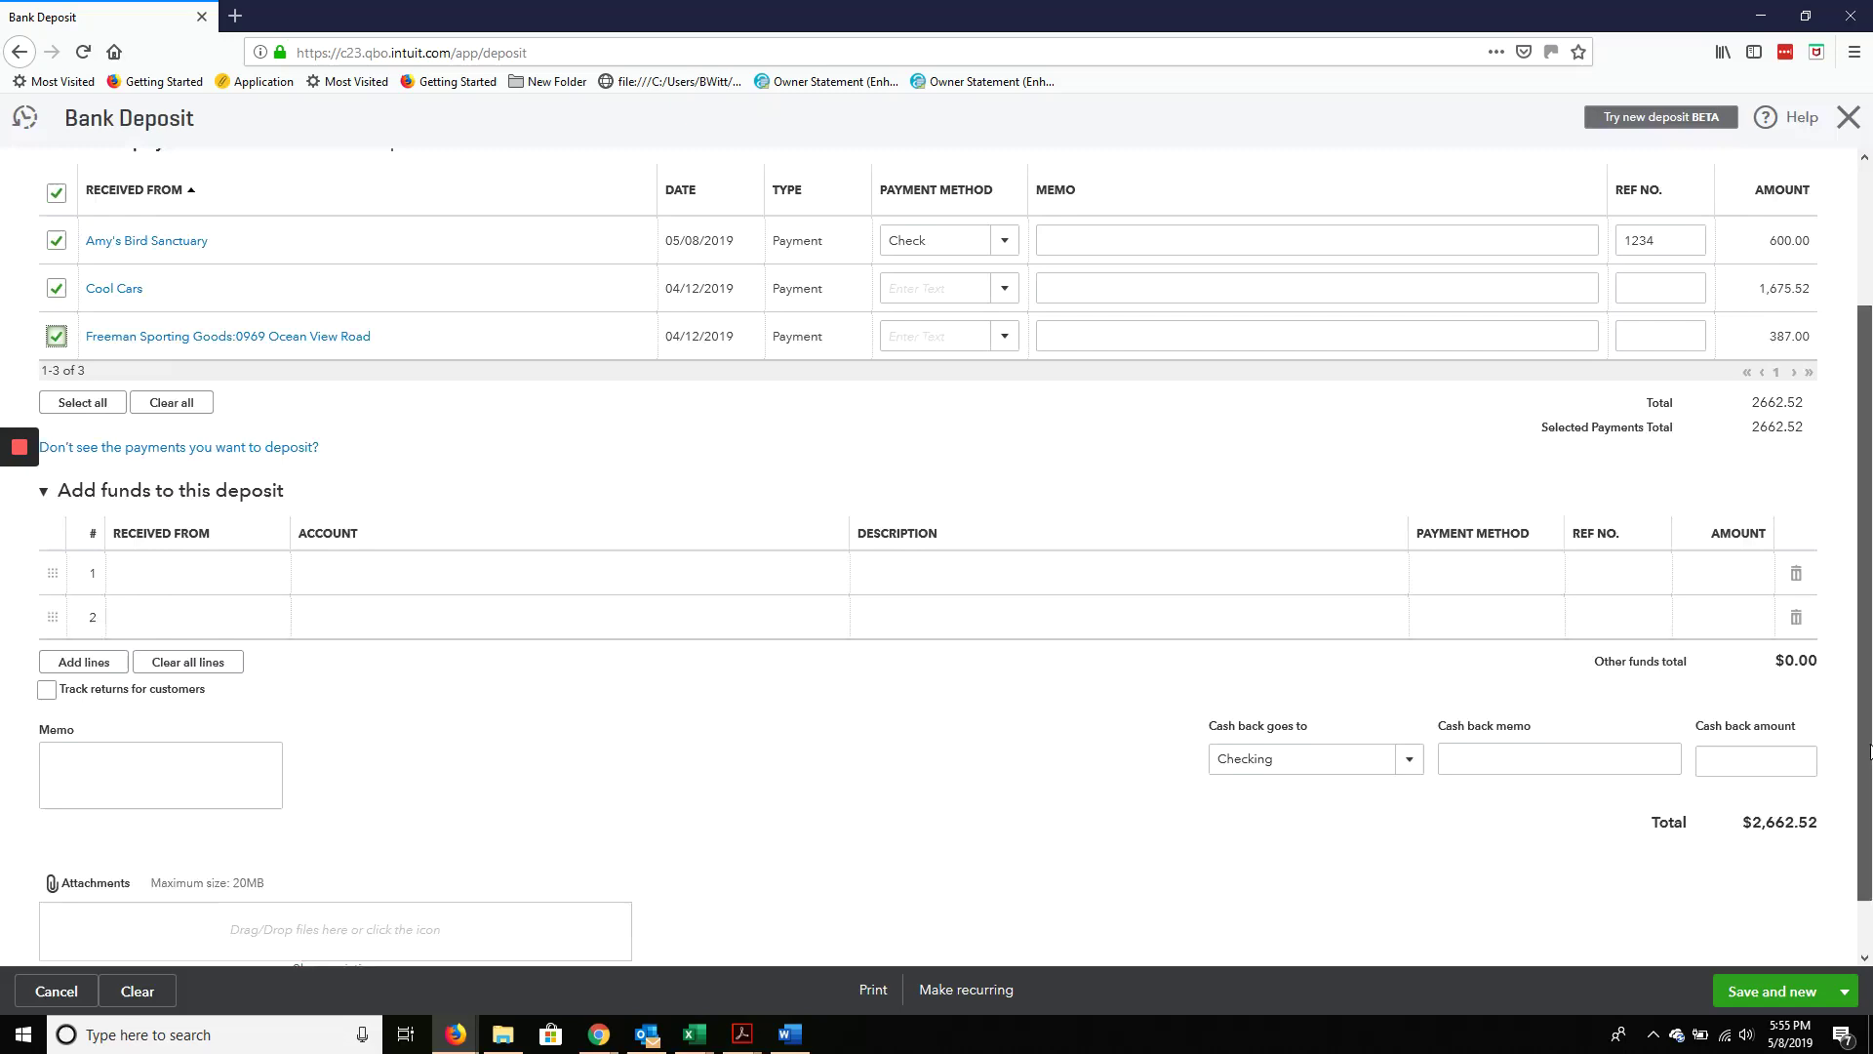
scroll(1717, 440, up, 2)
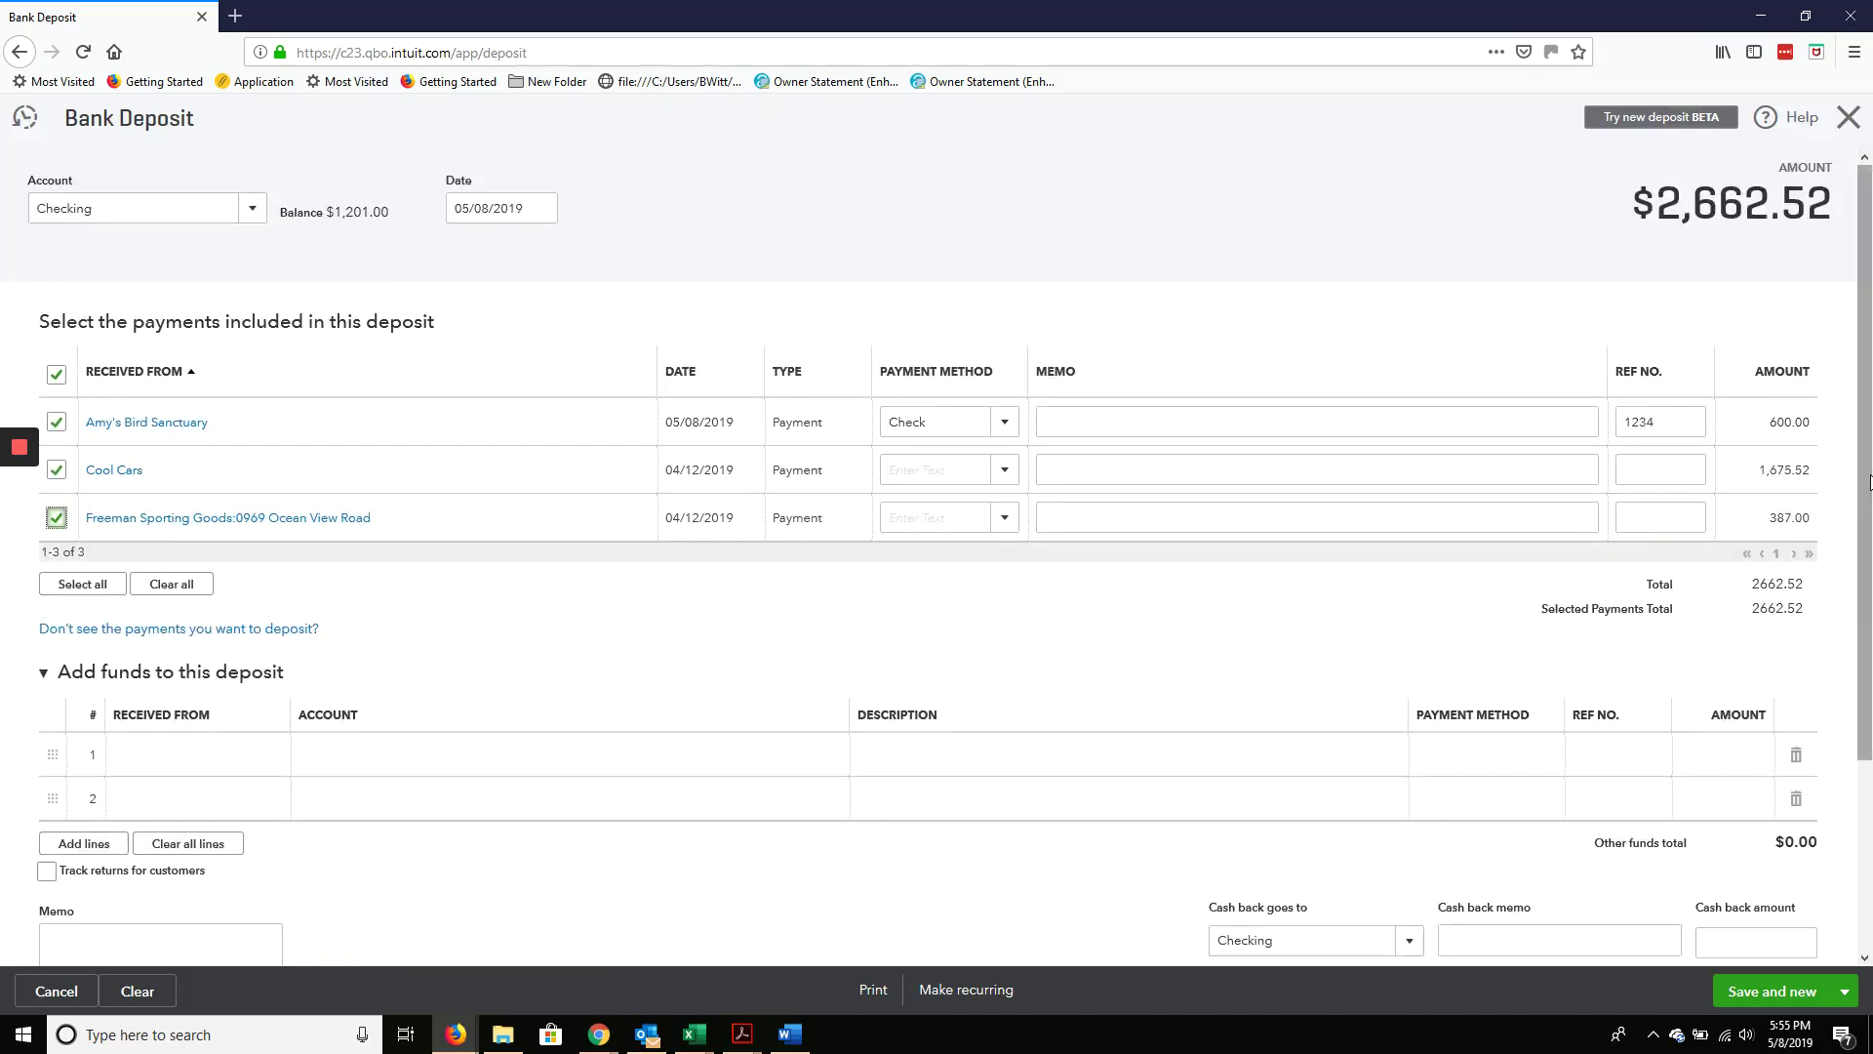
drag(1861, 474, 1845, 765)
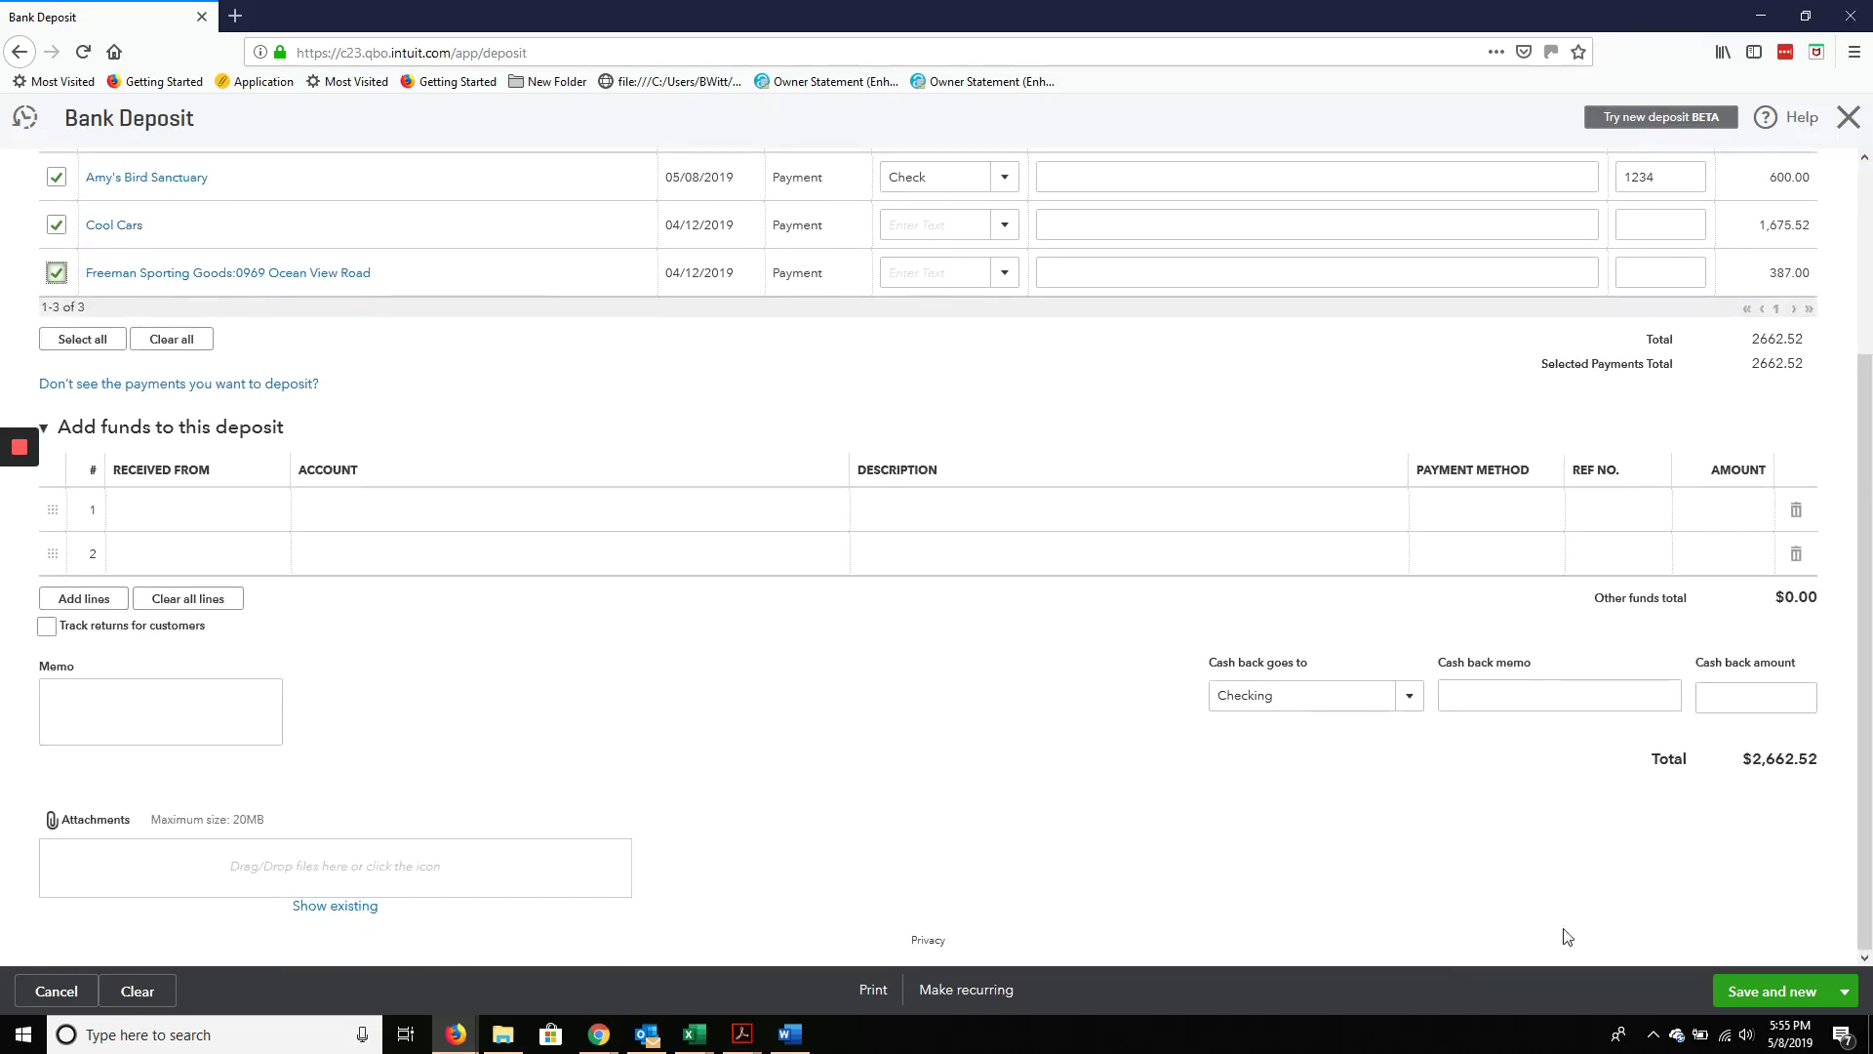
click(1844, 990)
click(1707, 945)
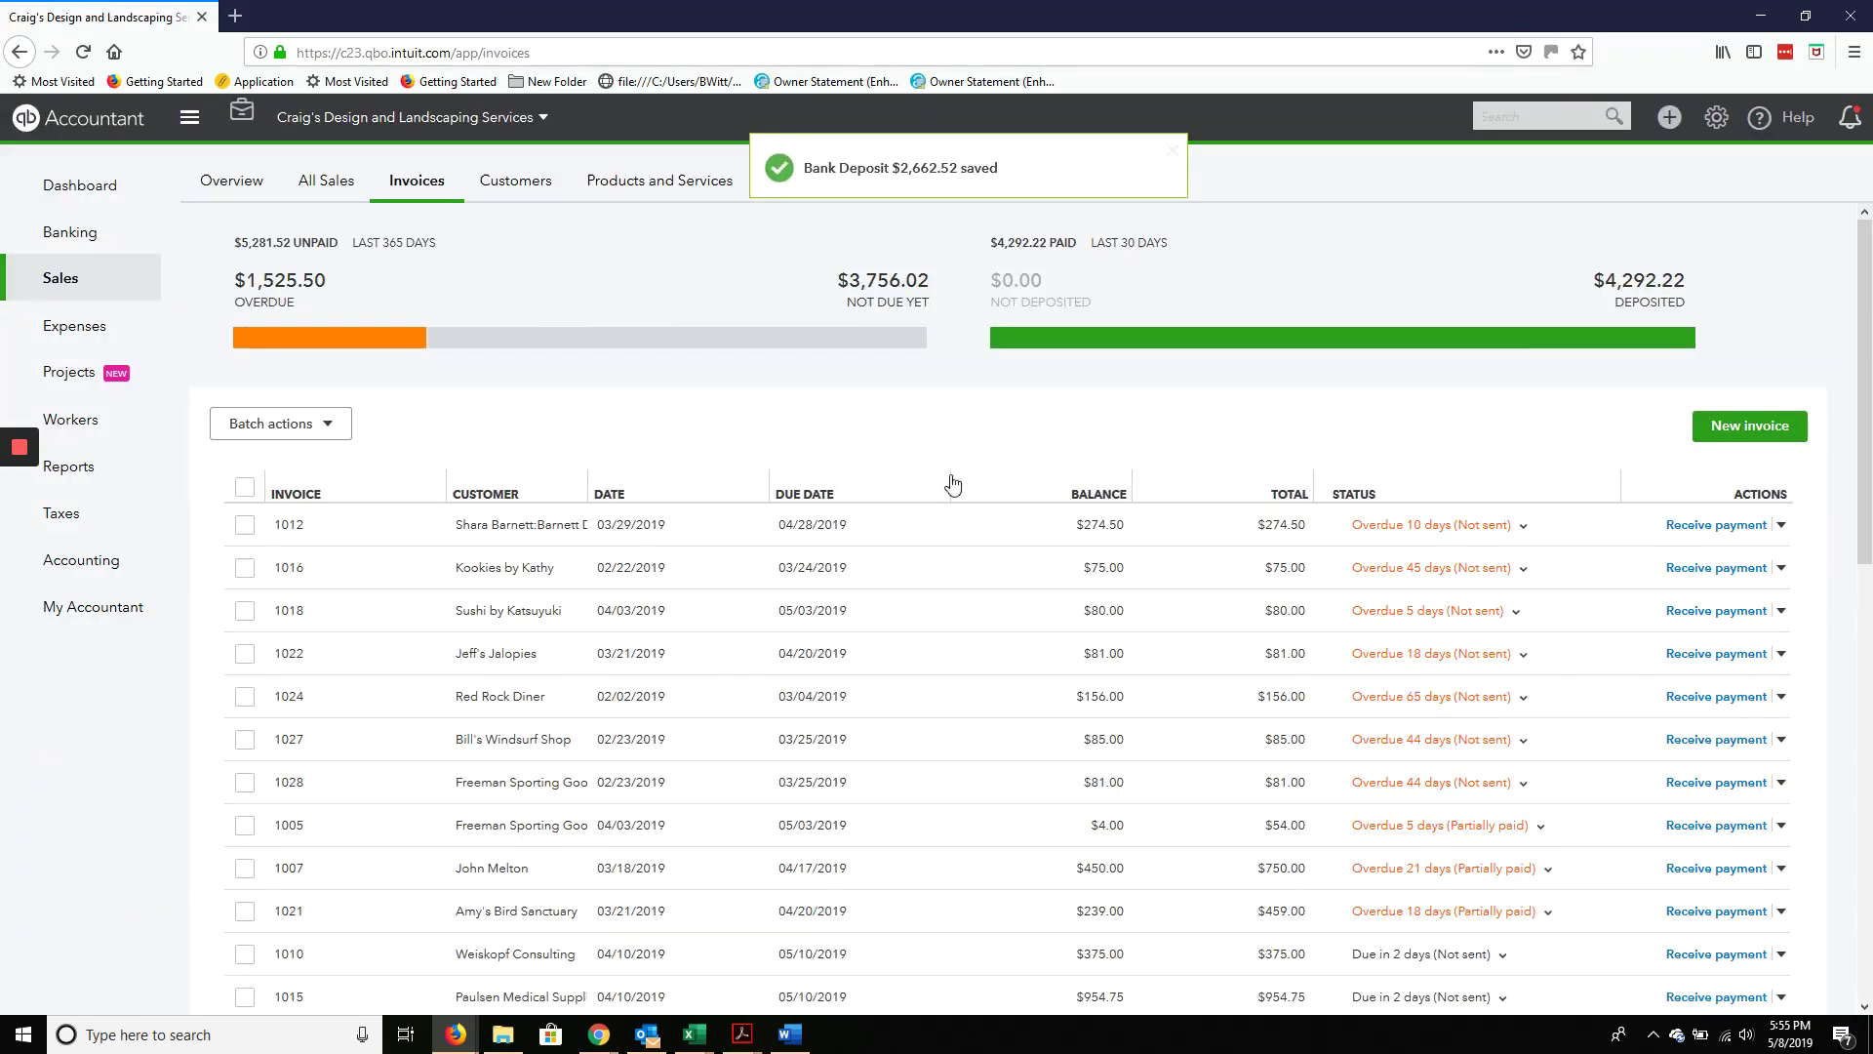
Reopen the Balance Sheet and confirm Undeposited Funds is 0.00 and Checking is 3,863.52
click(63, 468)
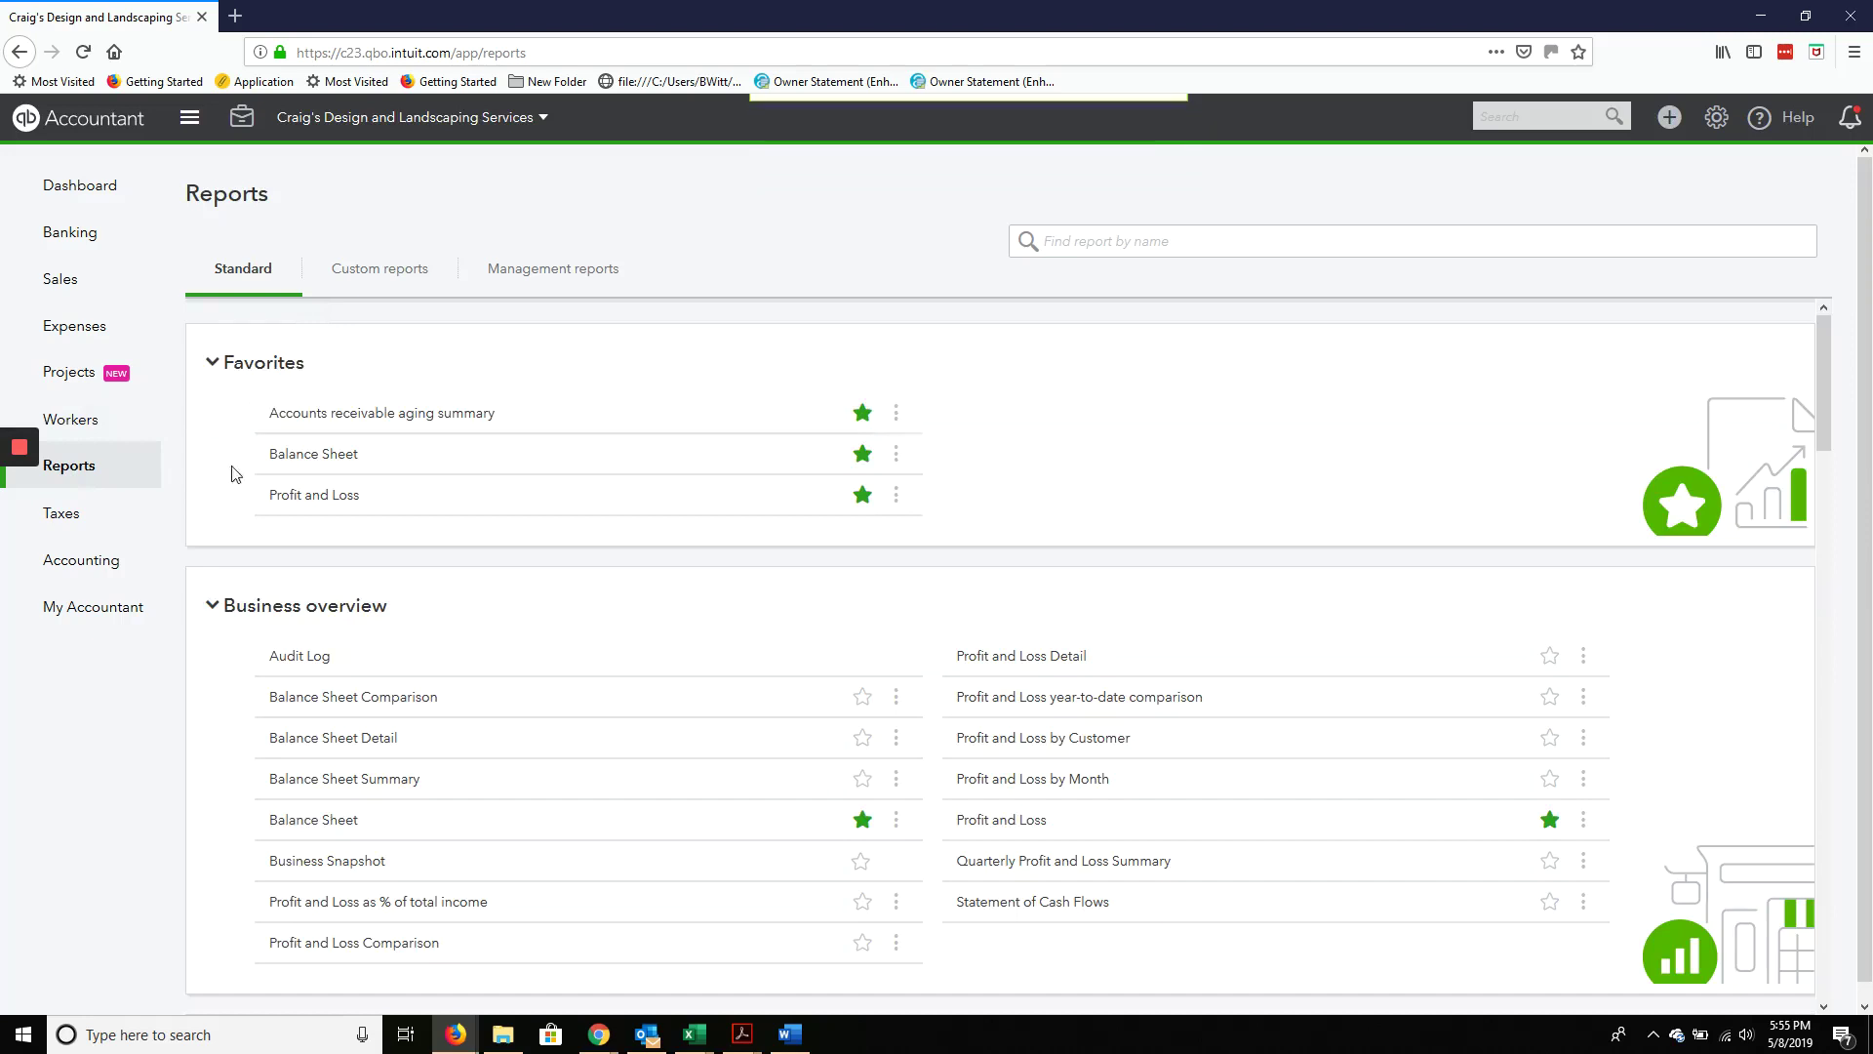
click(306, 454)
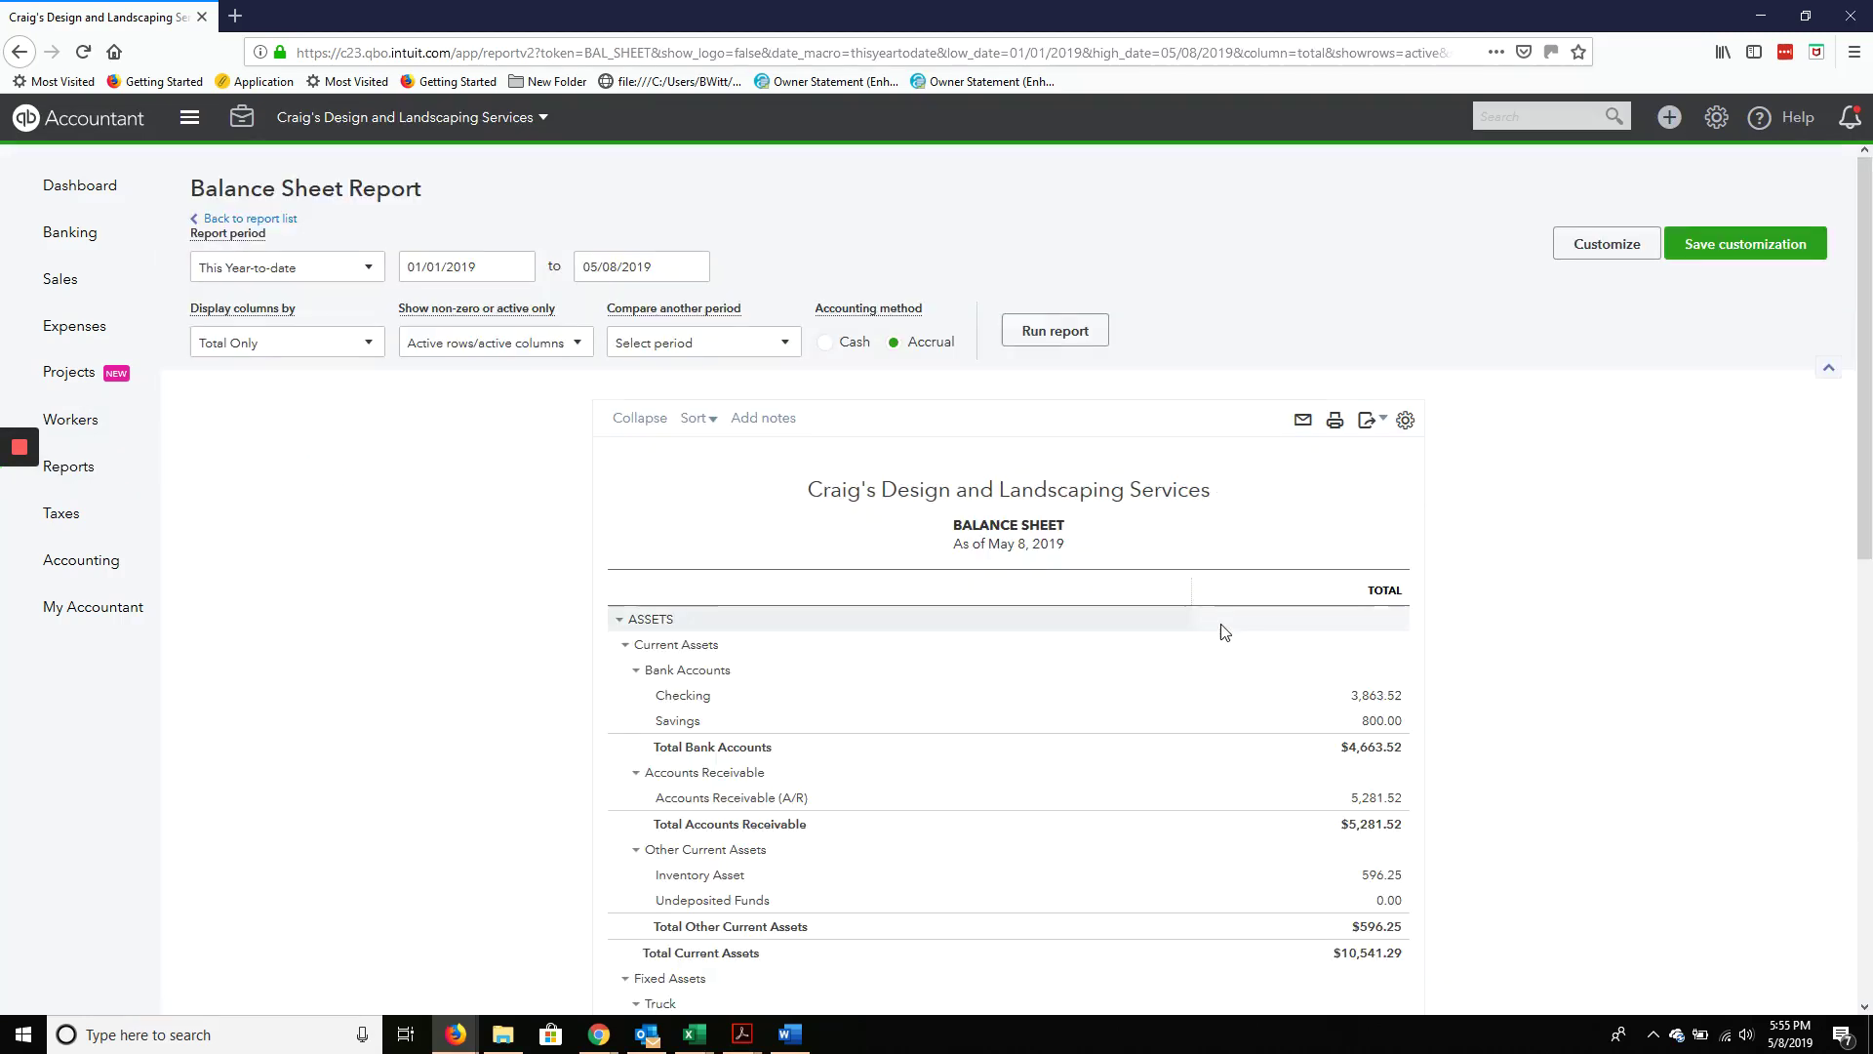
scroll(1224, 630, down, 3)
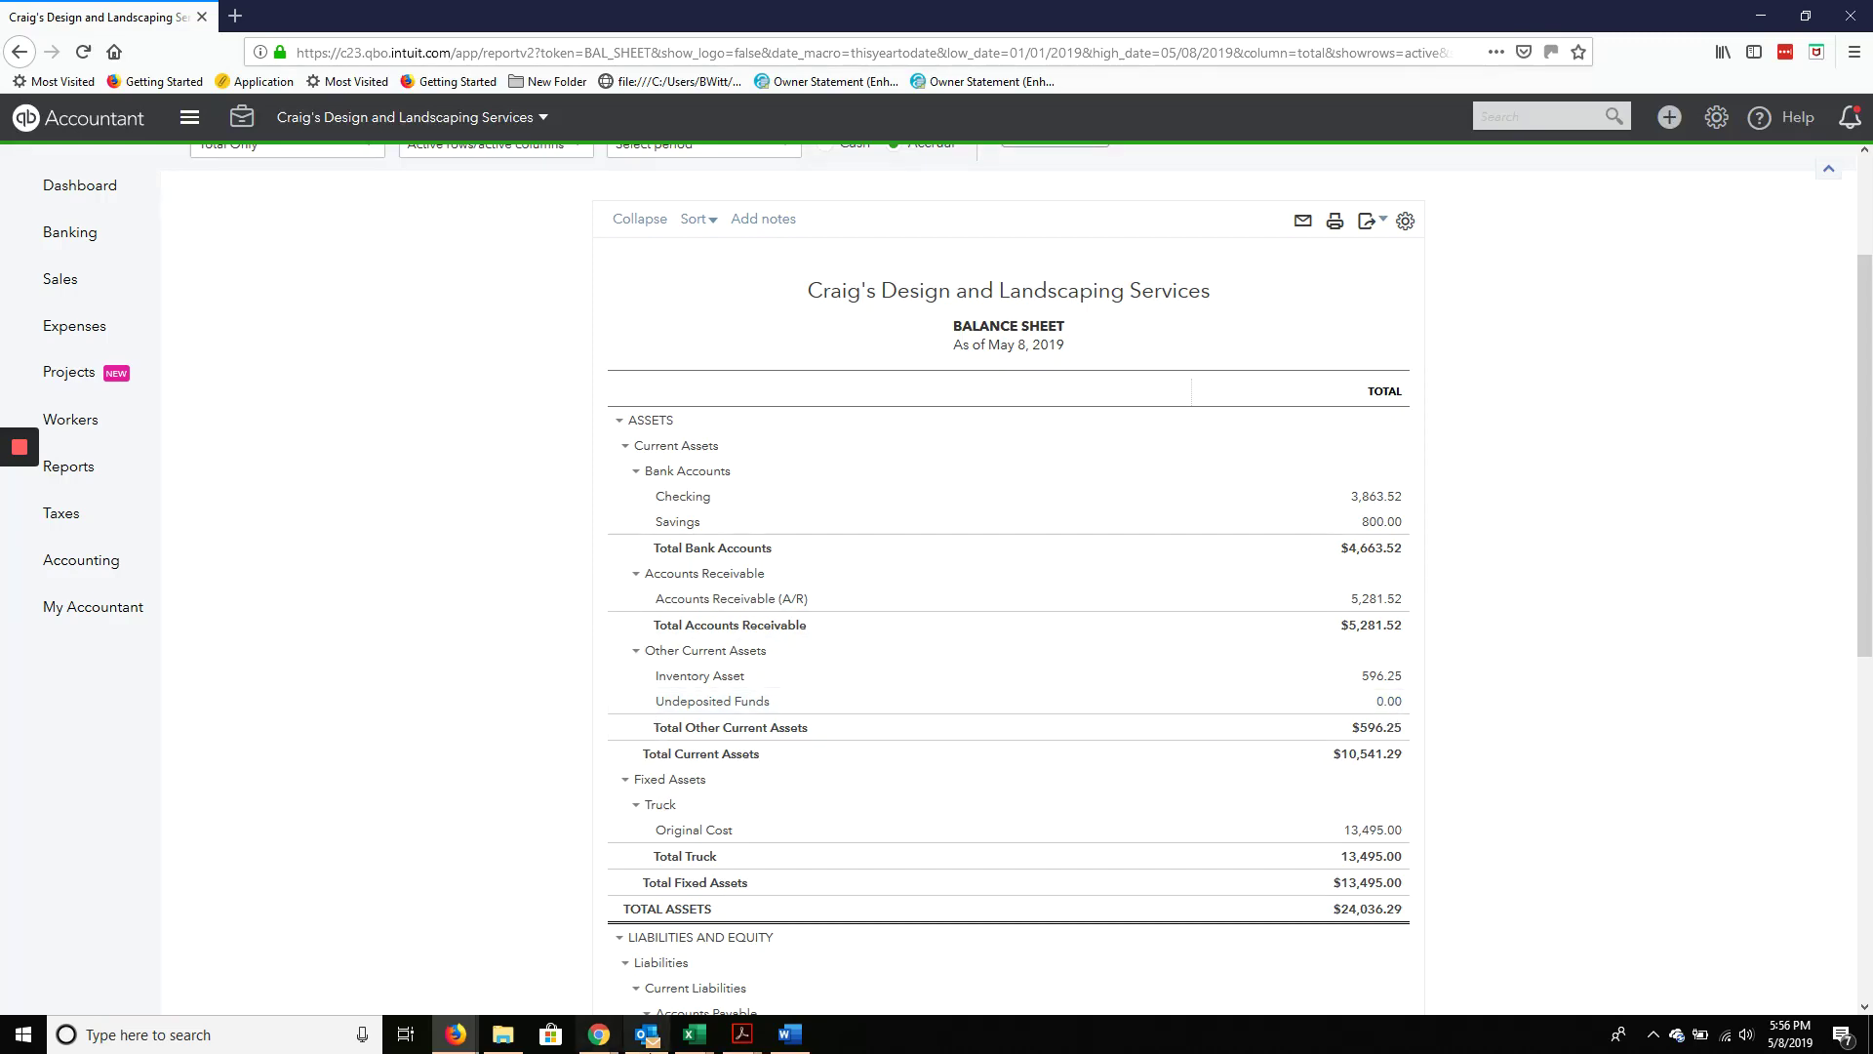
click(1653, 1042)
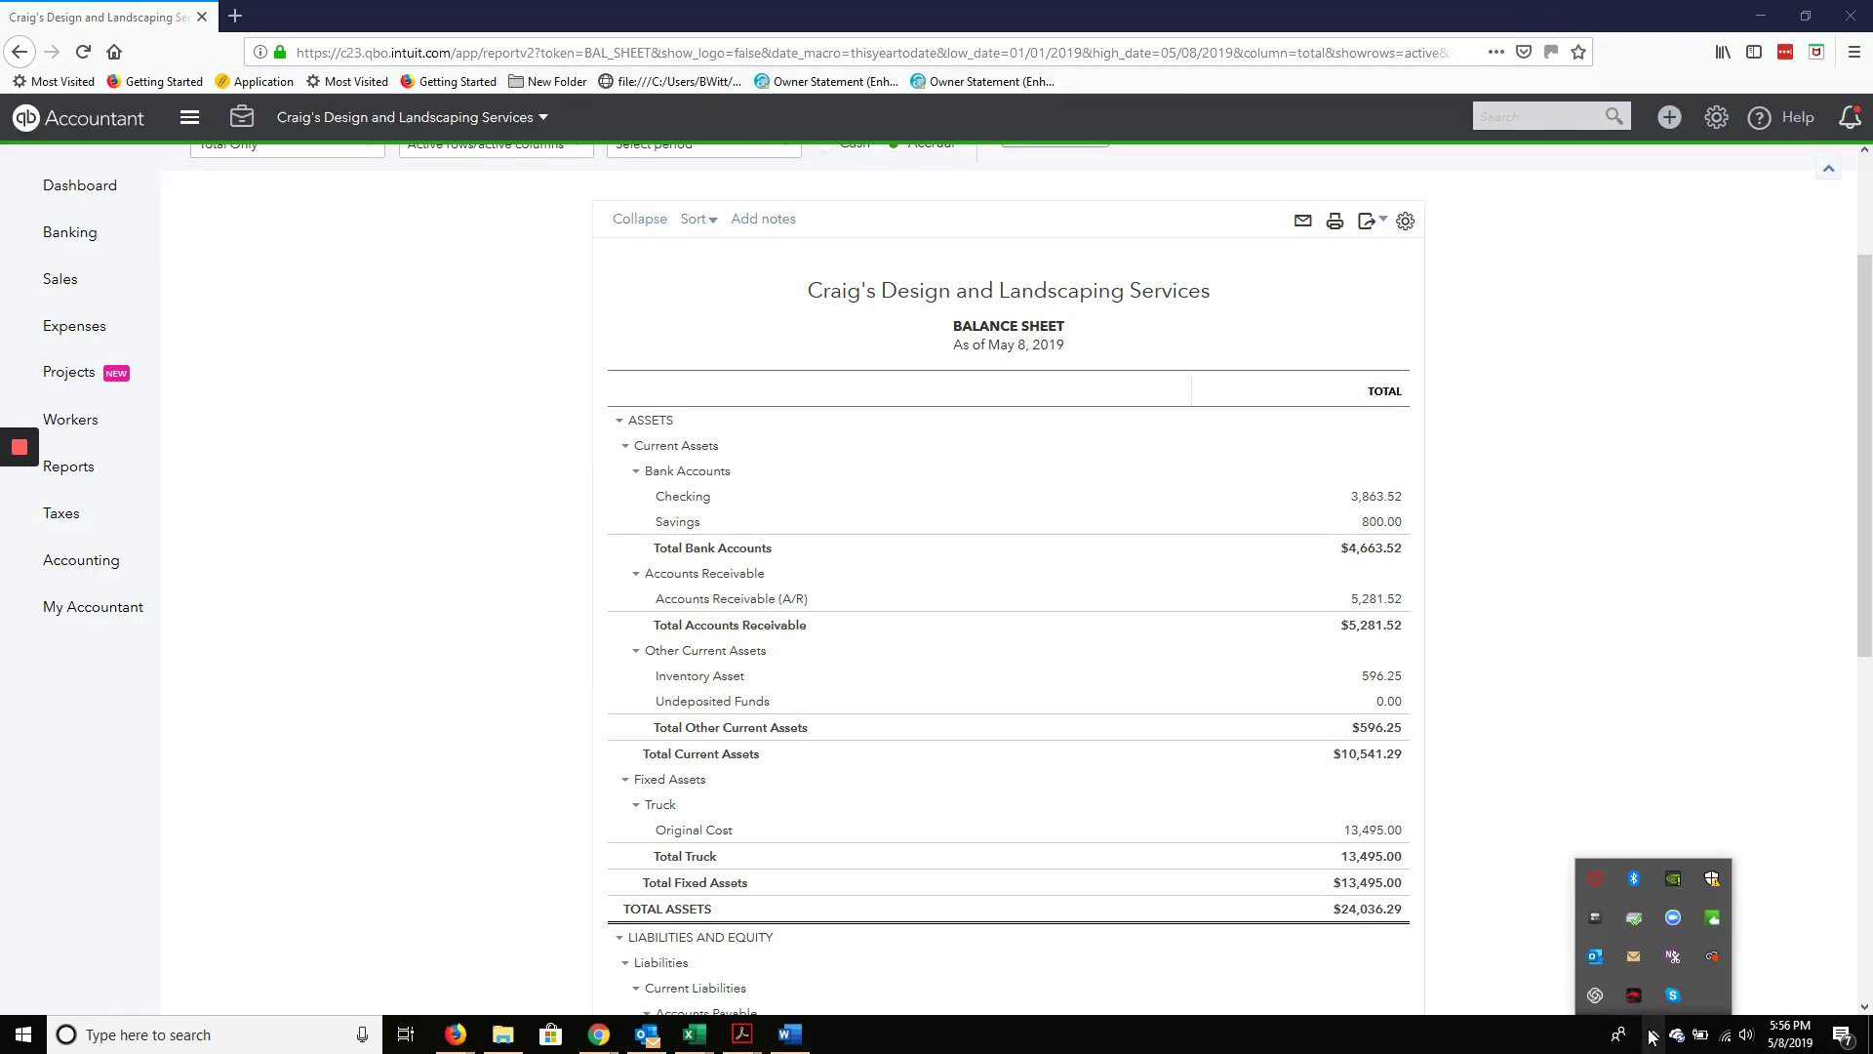